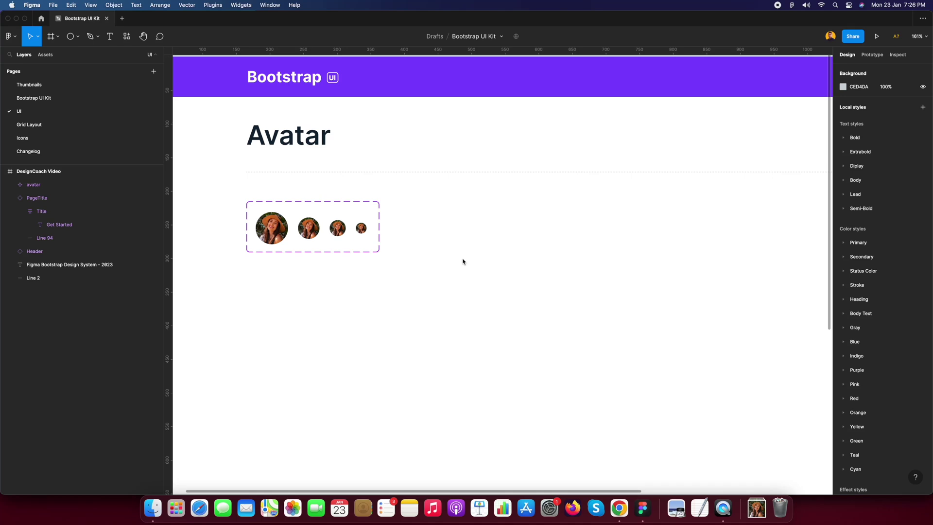
Step: Select and then deselect the avatar component set in Figma
left_click(299, 234)
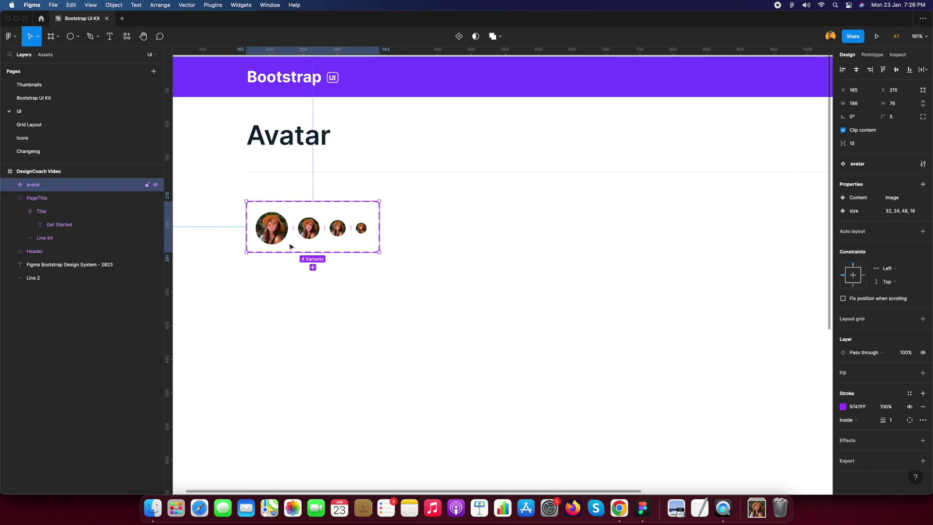
mouse_move(276, 237)
left_mouse_down()
mouse_move(483, 276)
mouse_move(491, 288)
mouse_move(275, 238)
left_mouse_up()
left_click(459, 259)
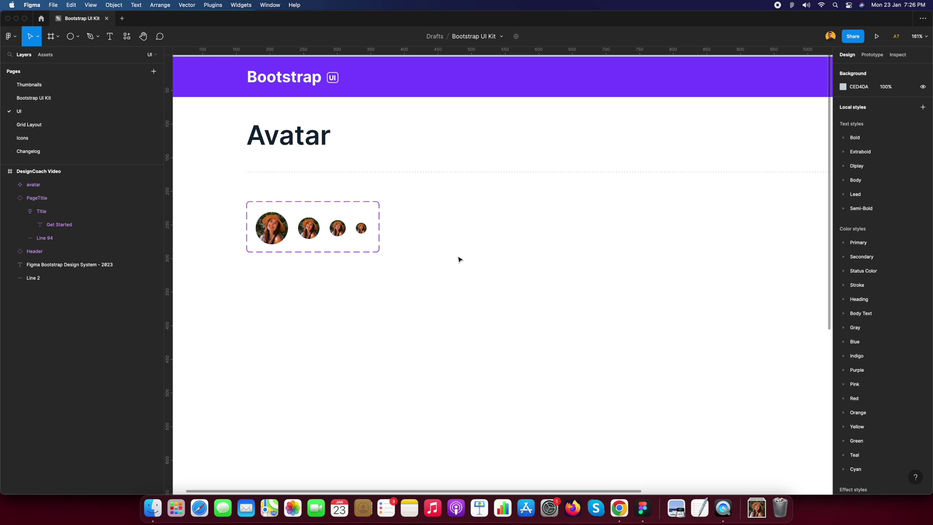
Step: Browse the DesignCoach YouTube channel's Shorts and Videos tabs in Chrome, ending on Home
left_click(619, 508)
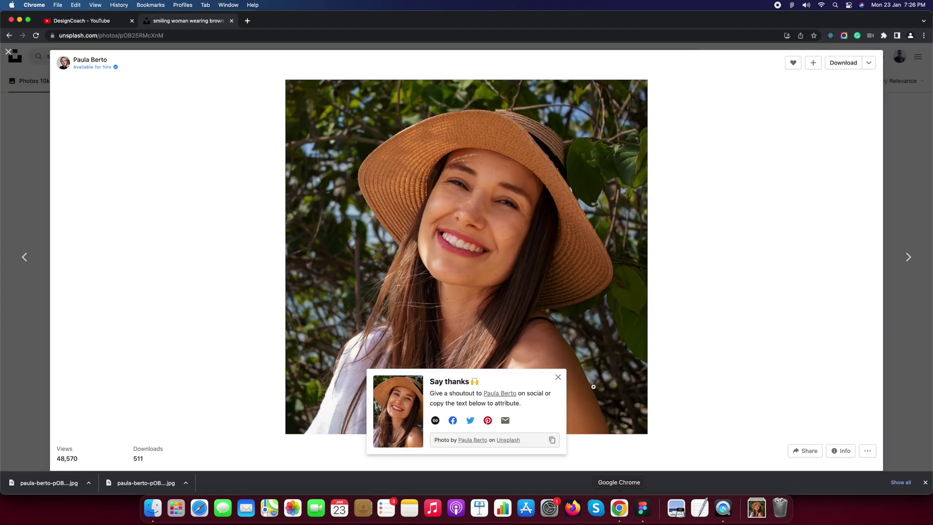
key("ctrl+shift+Tab")
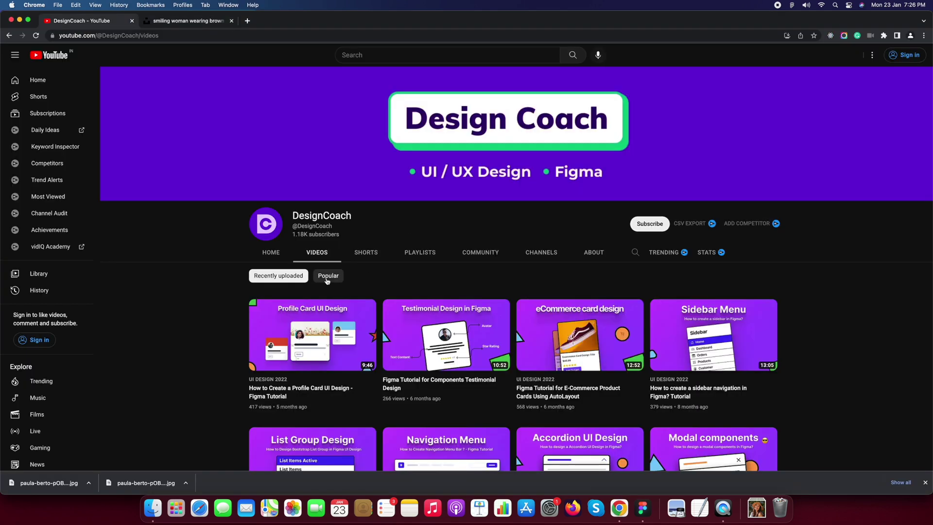
left_click(271, 243)
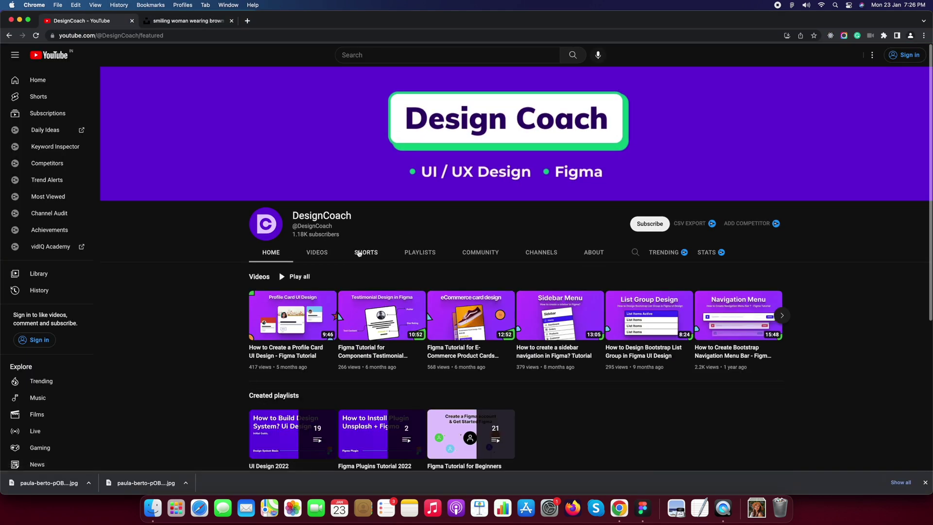
left_click(362, 253)
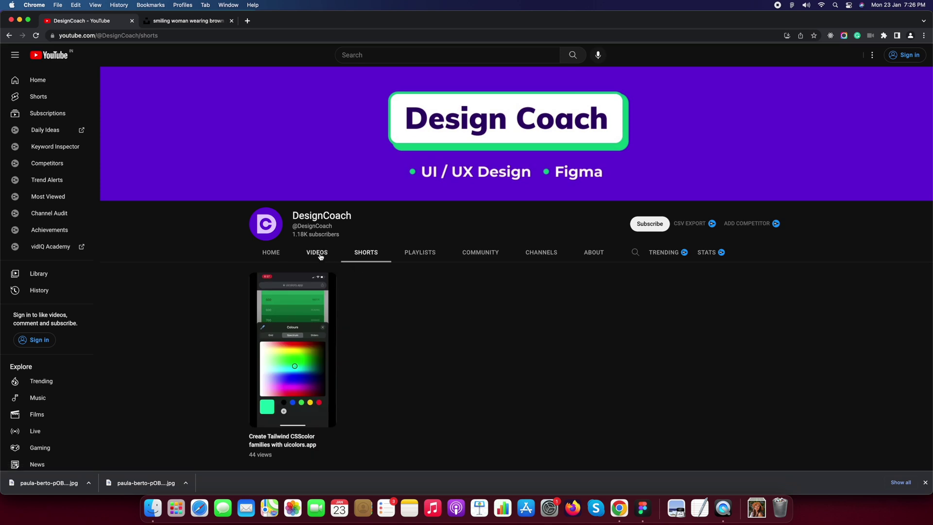
left_click(319, 253)
left_click(268, 255)
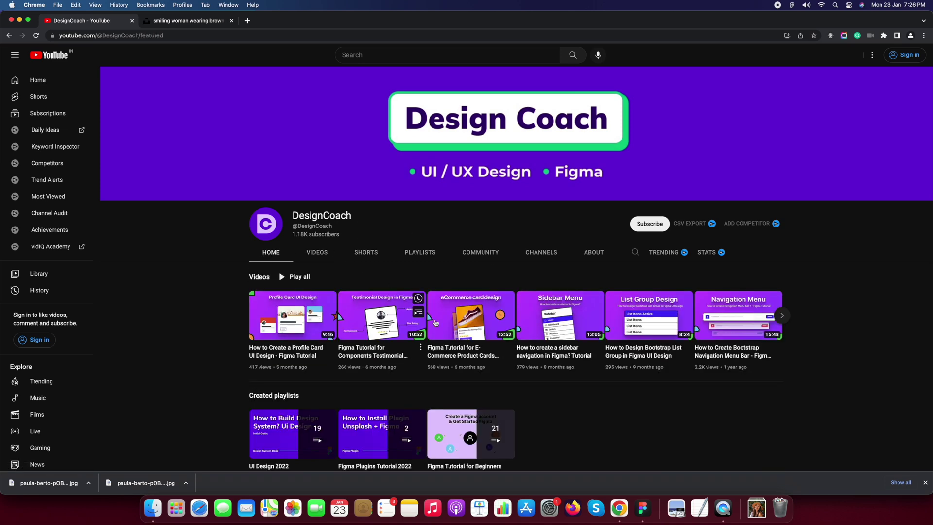
Step: Return to Figma and look over the canvas around the avatar component set
left_click(649, 520)
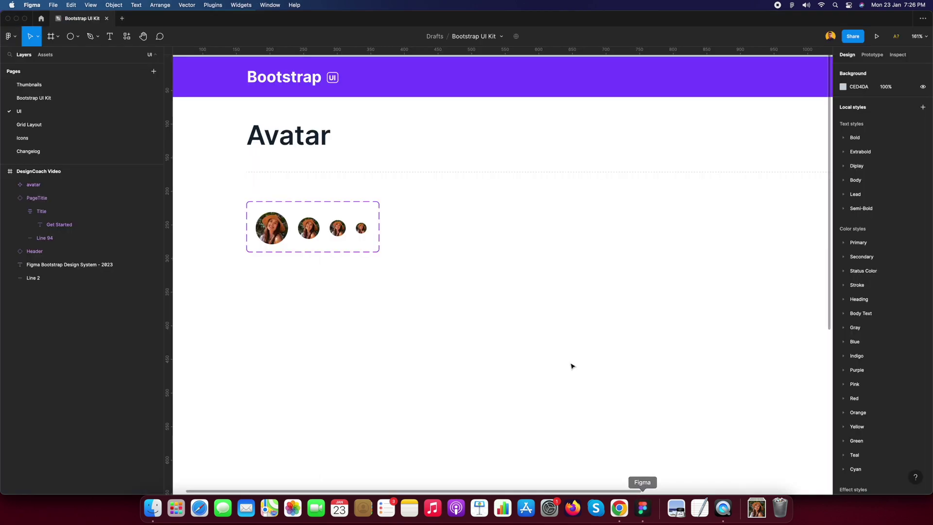
scroll(473, 313, "down", 2)
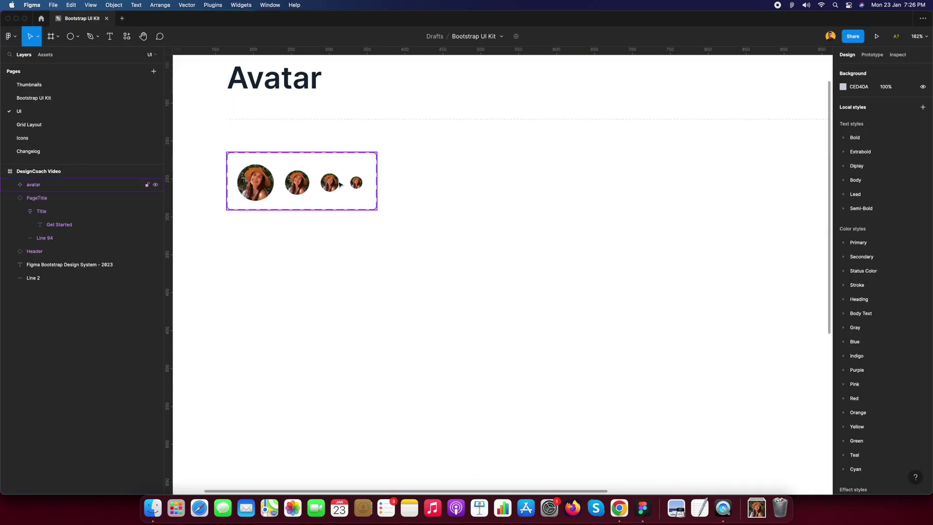
left_click(339, 184)
left_click(473, 243)
scroll(462, 219, "up", 3)
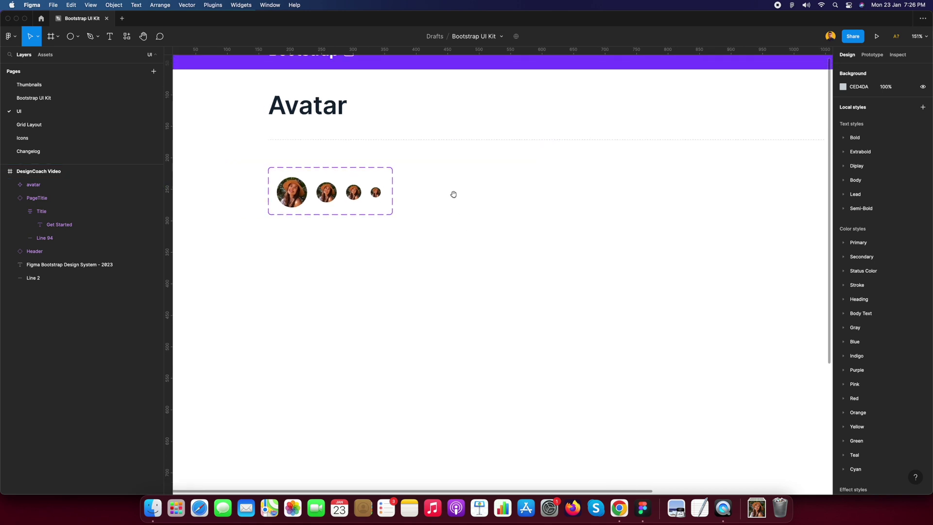
scroll(476, 267, "down", 2)
scroll(486, 296, "down", 2)
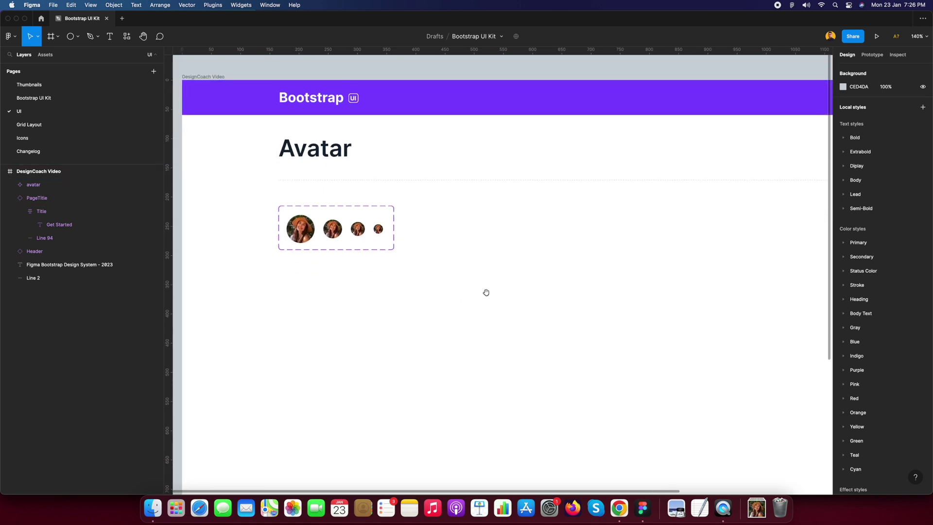
scroll(443, 245, "up", 2)
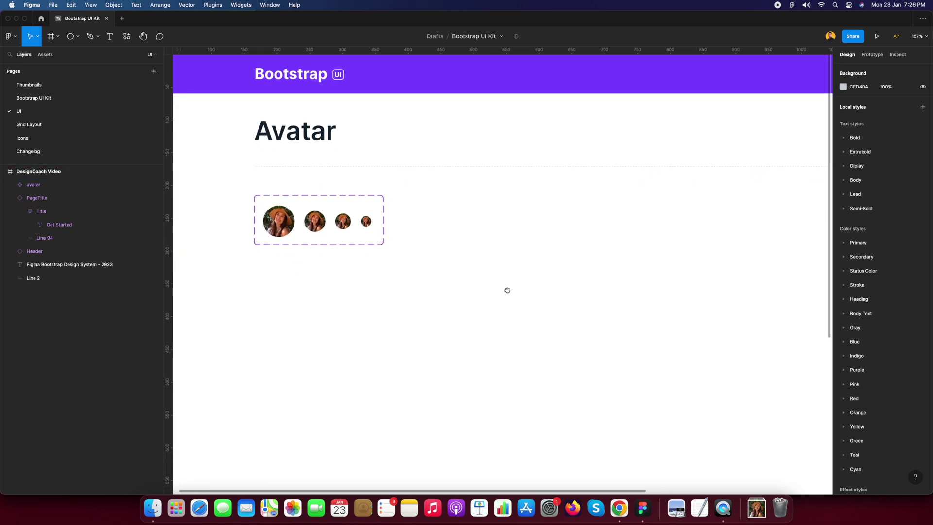
Step: Draw an ellipse below the avatar set and size it 24×24
left_click(80, 39)
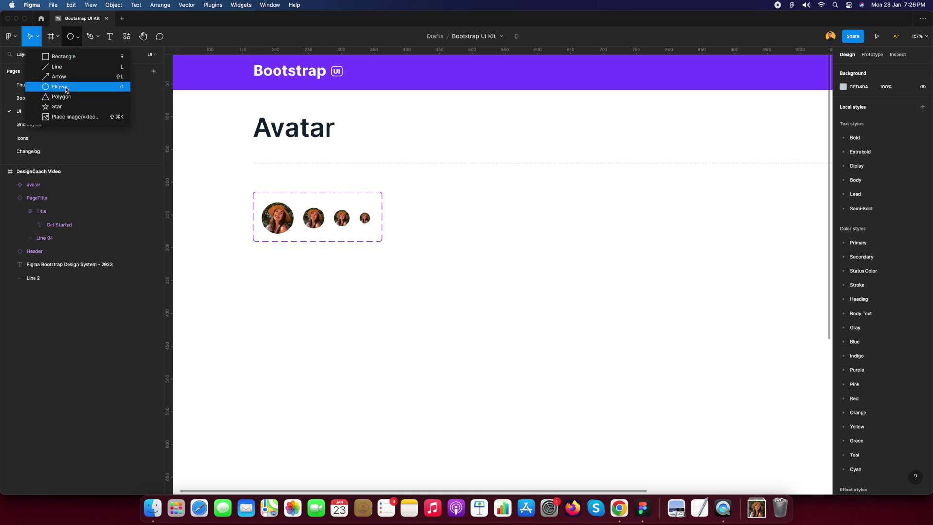
left_click(44, 88)
left_click_drag(406, 253, 436, 282)
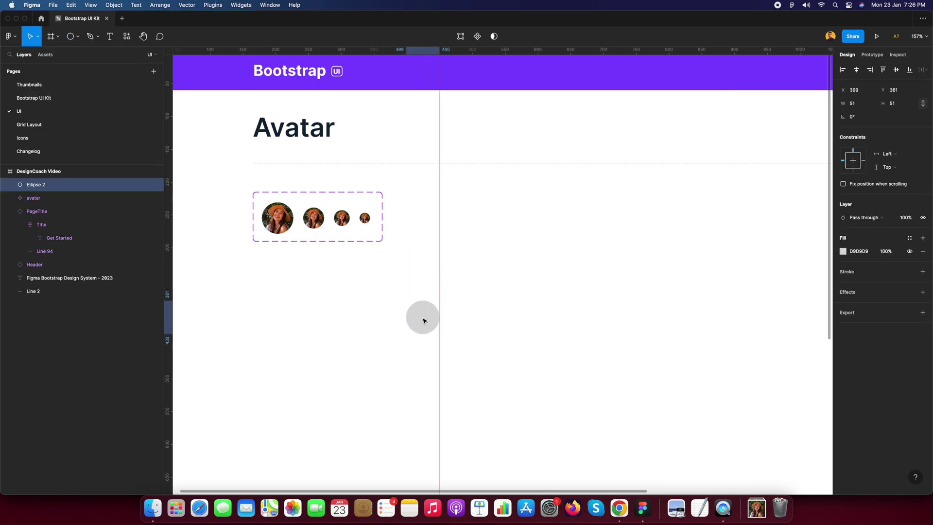
left_click(867, 105)
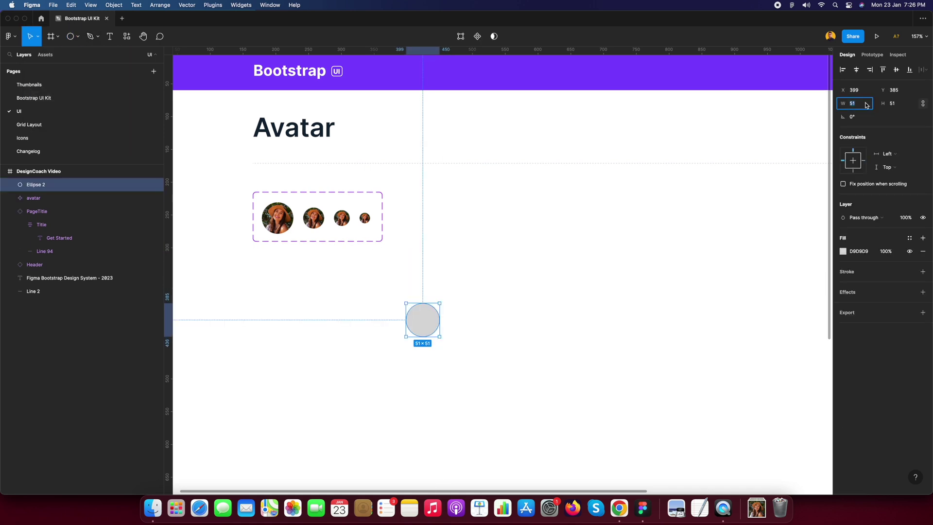
key("Tab")
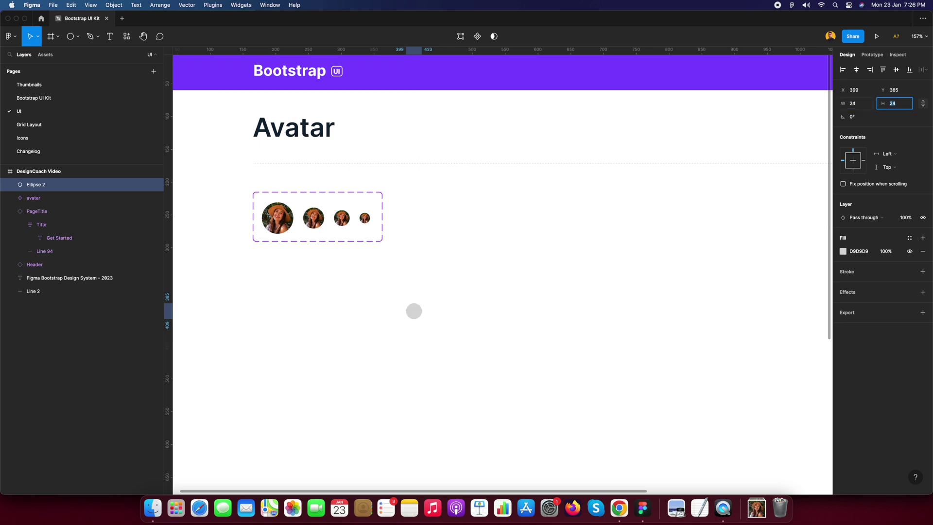
left_click(530, 320)
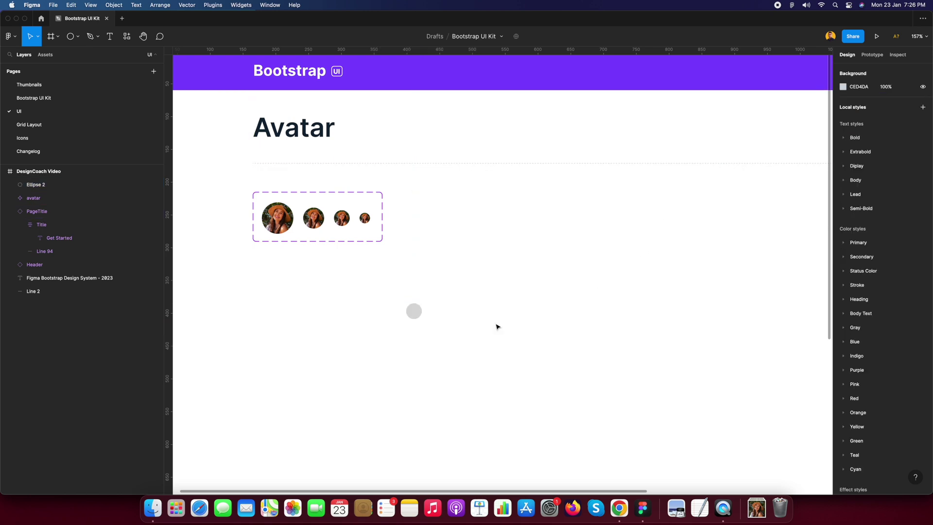
scroll(431, 324, "up", 3)
scroll(430, 324, "up", 5)
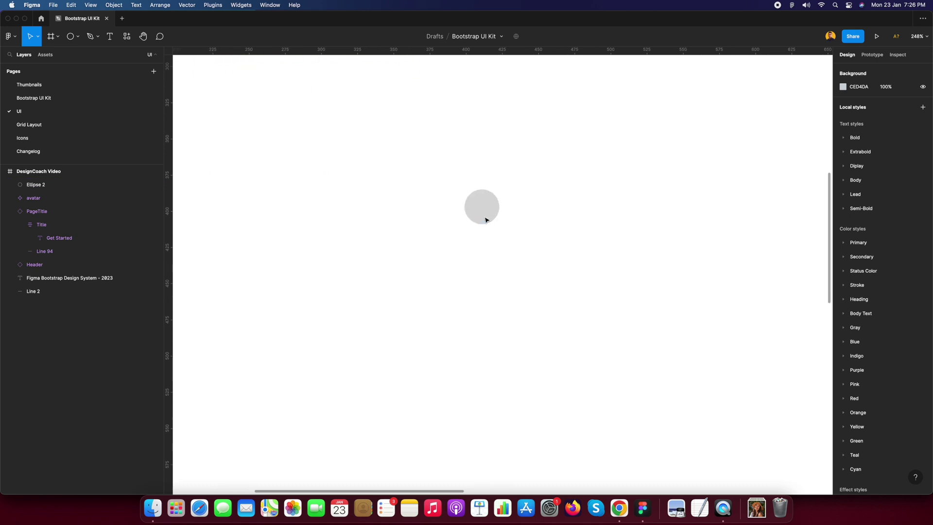
scroll(514, 252, "up", 2)
scroll(514, 252, "right", 1)
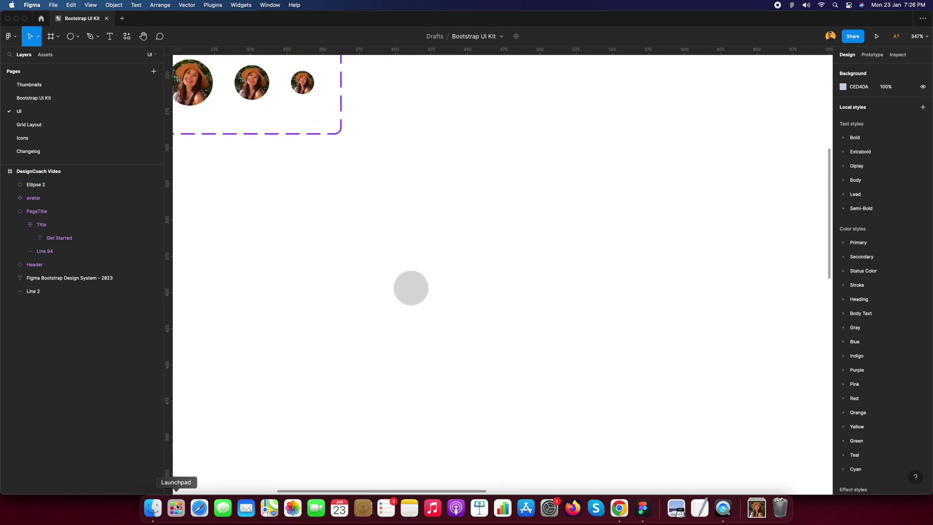
Step: Show the downloaded Unsplash hat photo in the Downloads folder via Show in Finder
left_click(154, 508)
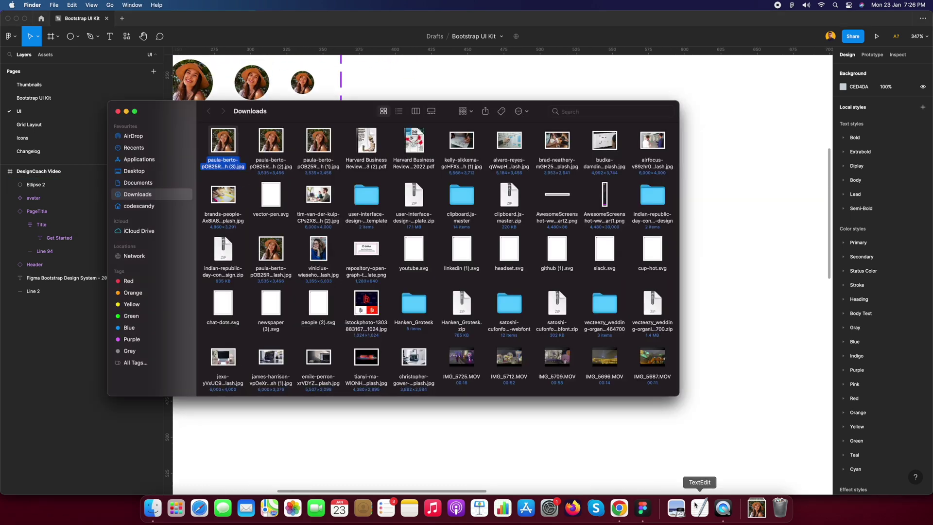
left_click(620, 508)
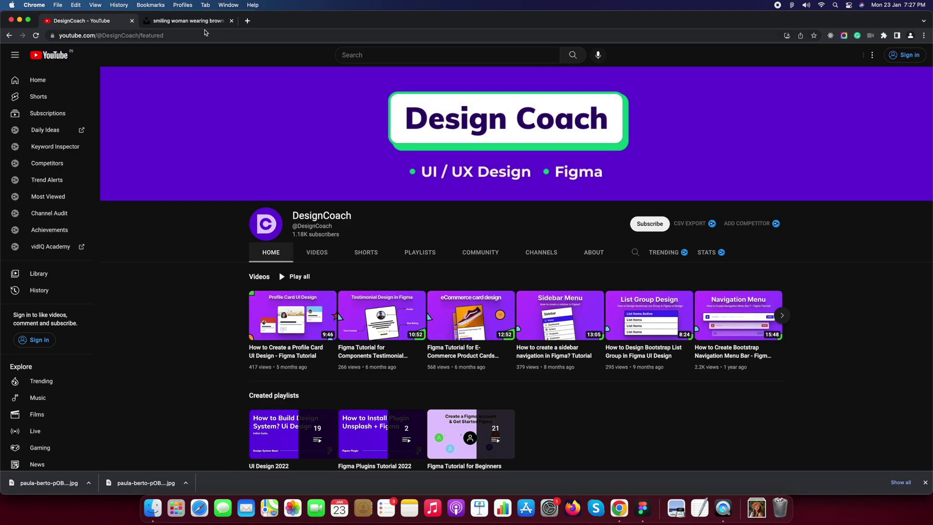
left_click(217, 26)
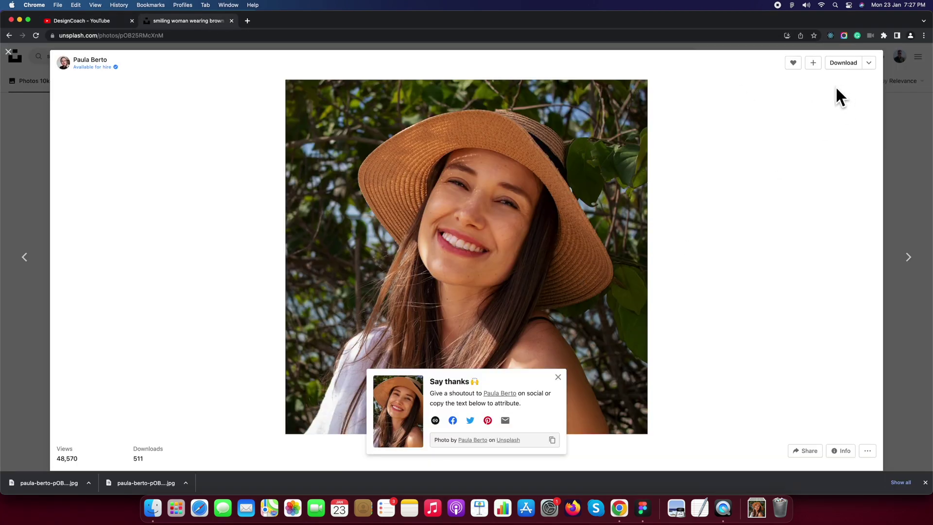
left_click(91, 482)
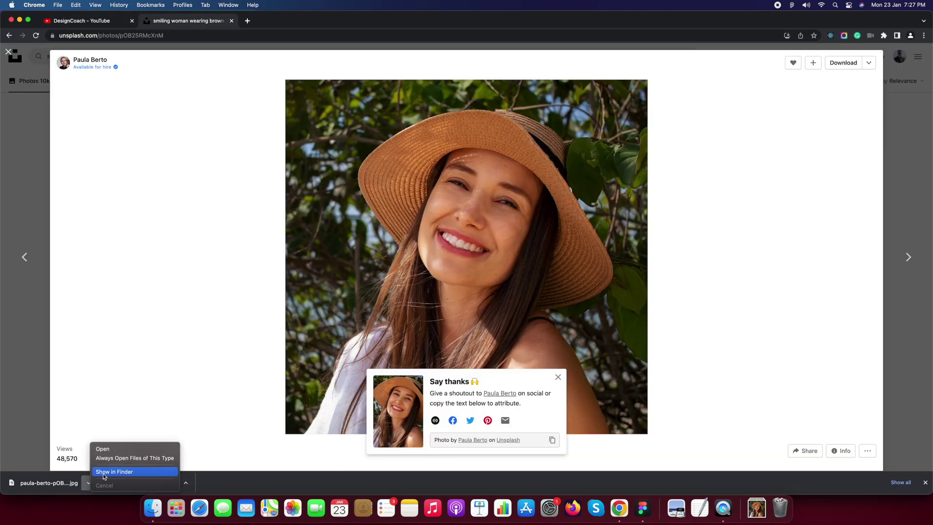
left_click(112, 472)
Step: Paste the woman's photo into the grey 24×24 circle as its fill
left_click(644, 515)
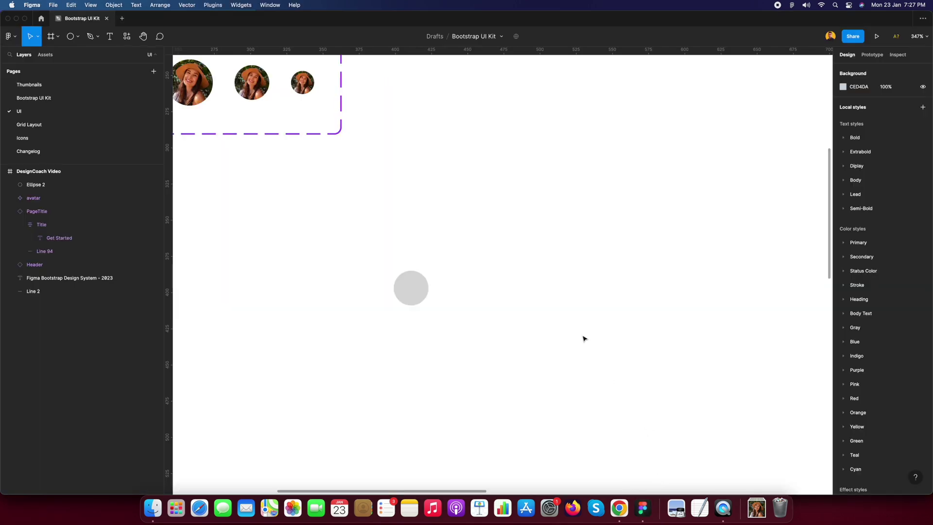
left_click(404, 287)
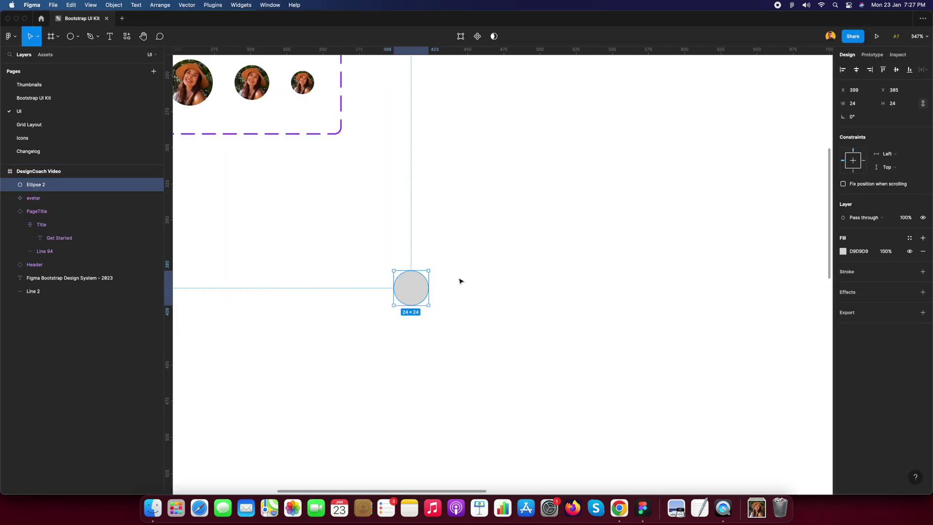
key("super+v")
left_click(503, 262)
left_click(417, 291)
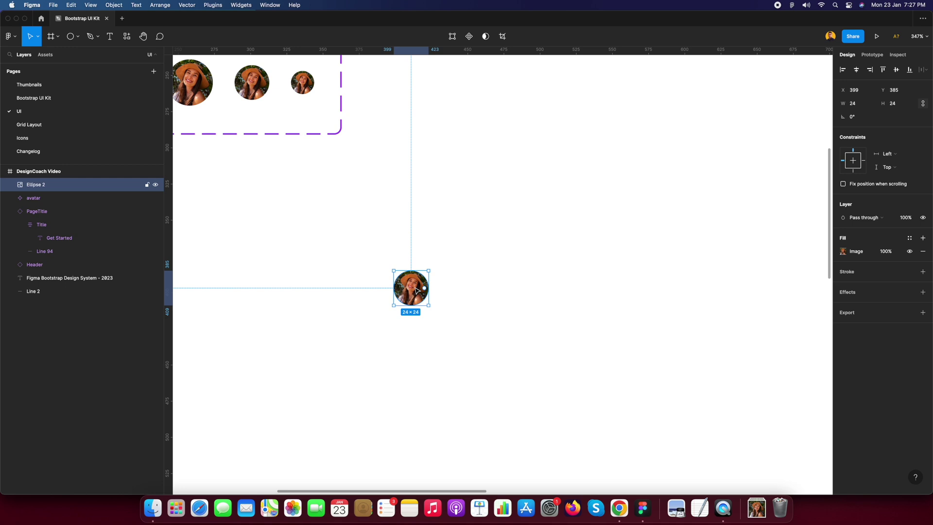
Step: Make the photo circle a component named 24 and duplicate it to the right
right_click(416, 291)
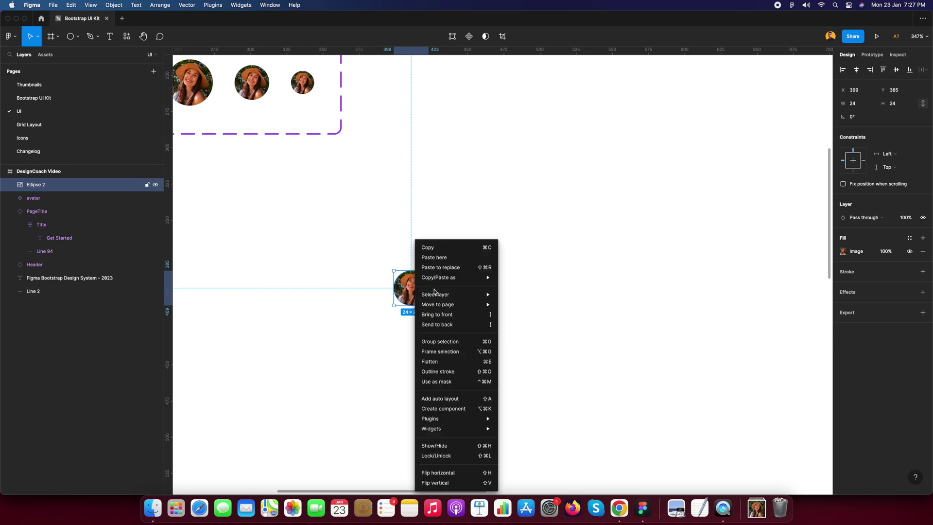
left_click(436, 410)
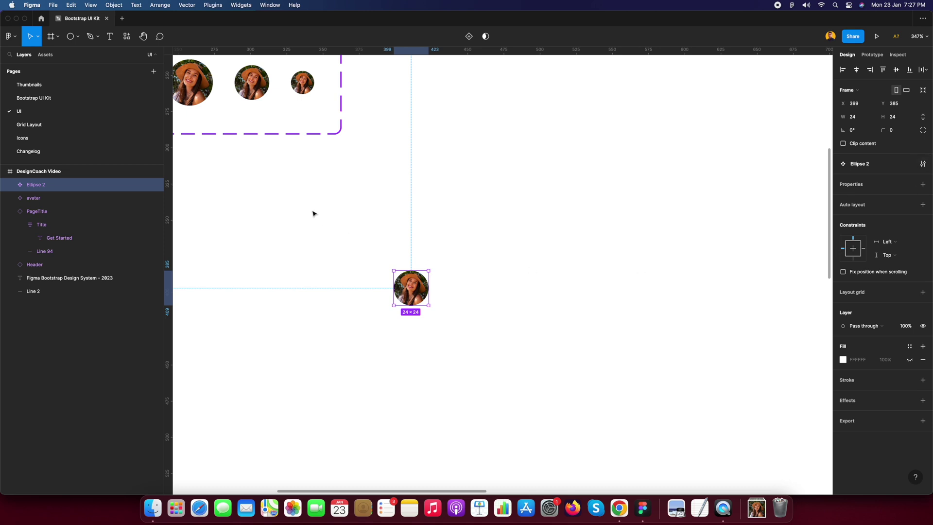
double_click(37, 186)
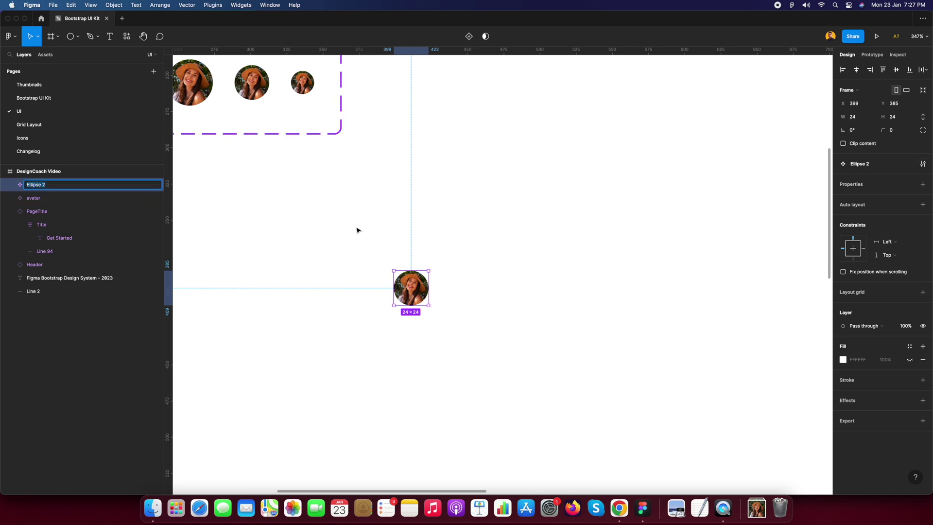
type("24")
left_click(430, 240)
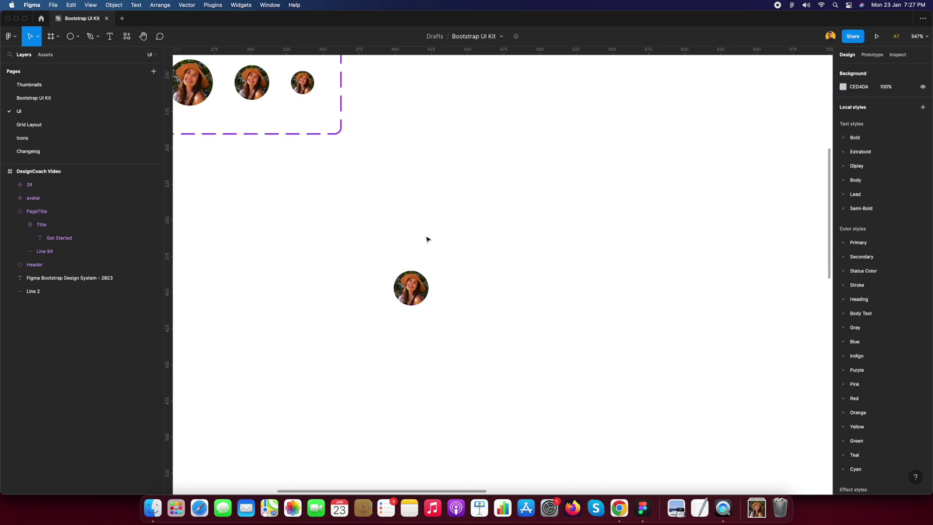
left_click(411, 288)
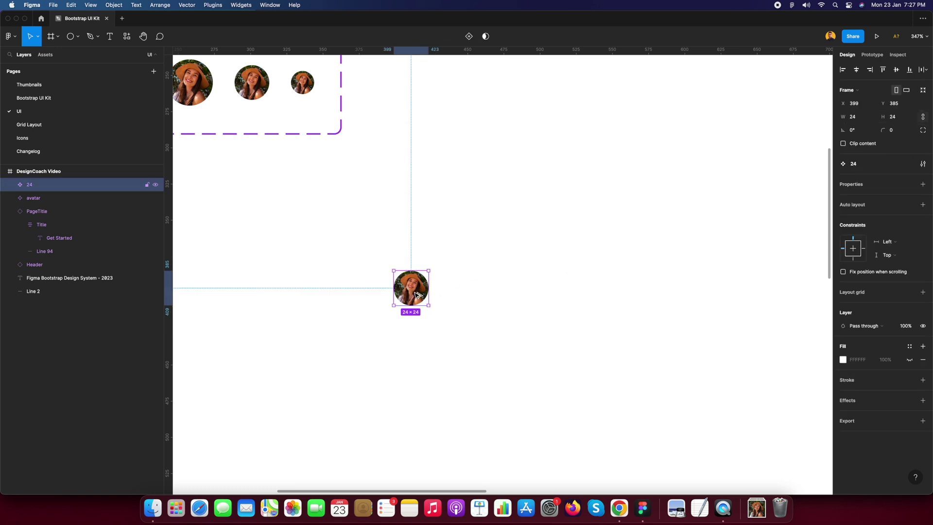
left_click_drag(417, 297, 460, 299)
Step: Set the duplicate avatar's width to 32
left_click(857, 120)
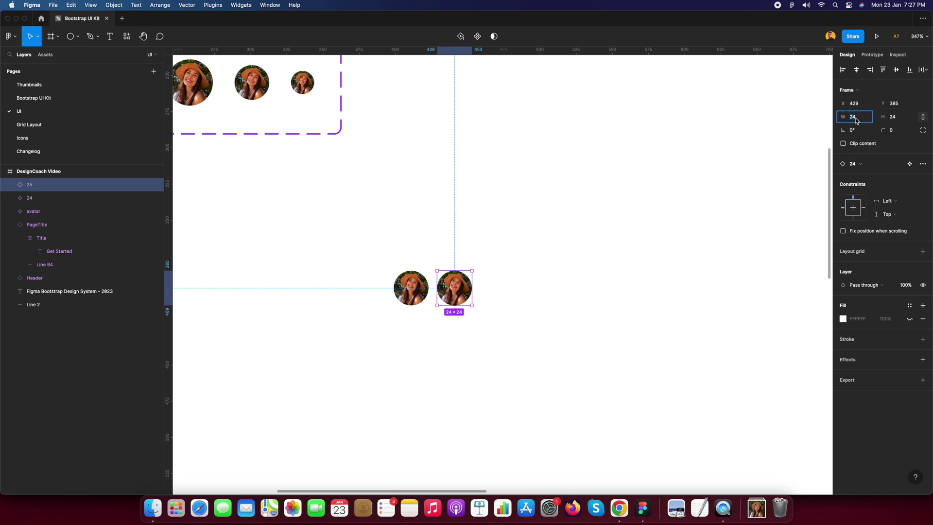
type("32")
key("Return")
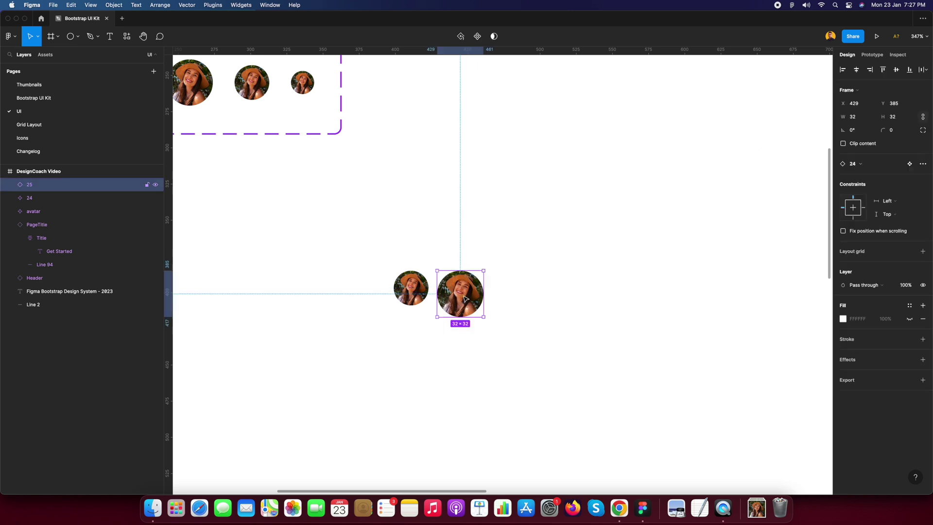
left_click_drag(375, 262, 492, 335)
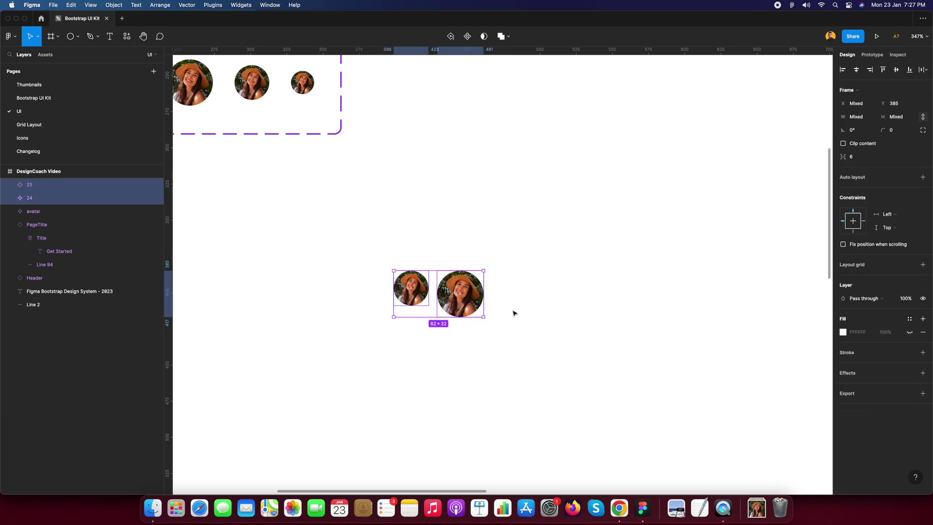
left_click(514, 265)
Step: Make the 32 avatar a component, then select both avatars together
left_click(460, 307)
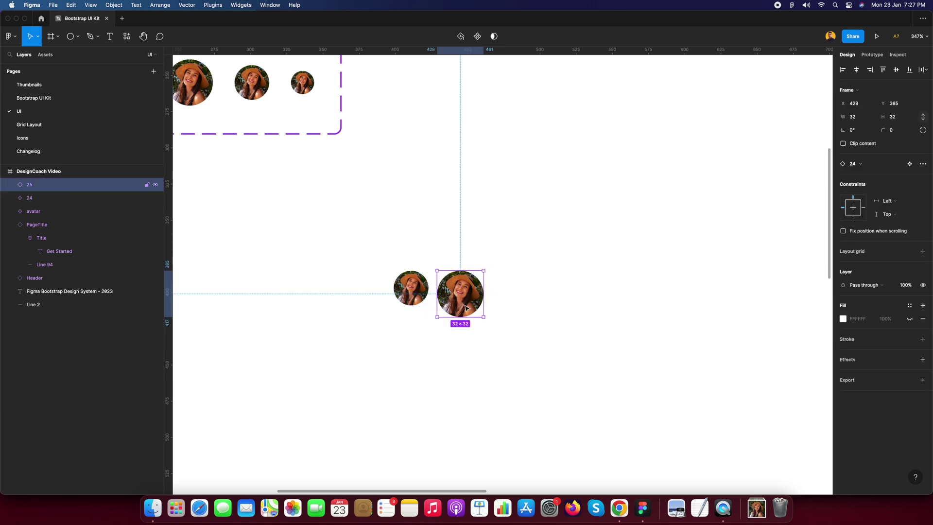
right_click(462, 310)
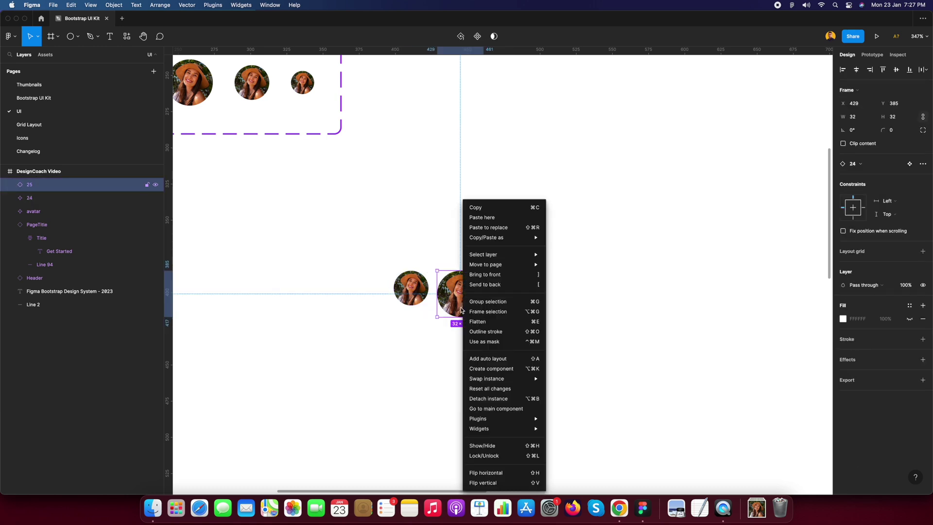
left_click(493, 373)
left_click(386, 296)
left_click_drag(350, 253, 524, 356)
left_click_drag(317, 240, 471, 323)
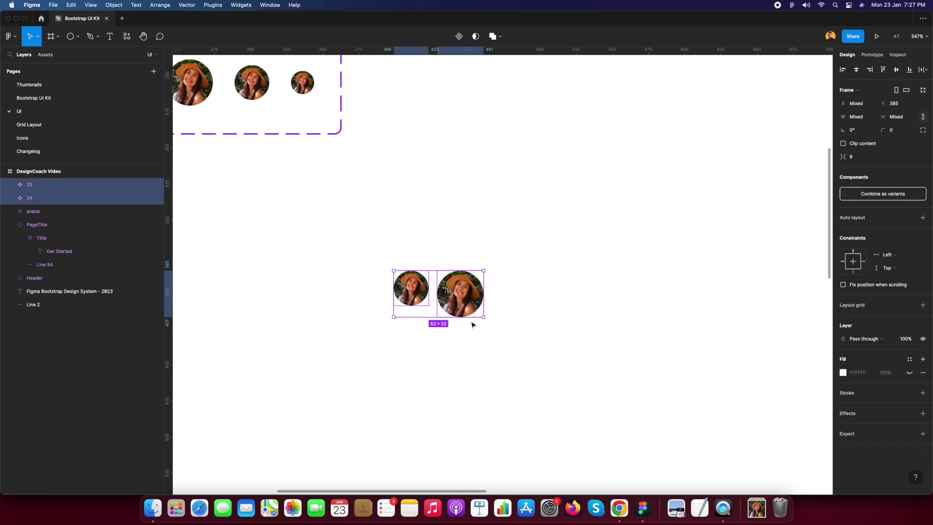
Step: Combine the 24 and 32 avatars as variants and rename Component 1 to 'avatar'
left_click(424, 353)
left_click_drag(361, 272, 529, 361)
left_click(801, 217)
left_click_drag(351, 248, 498, 334)
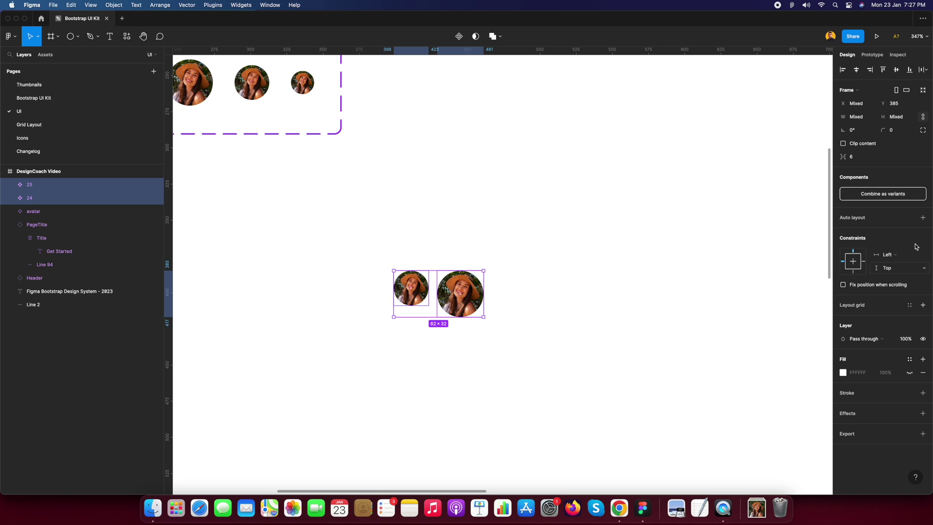
left_click(886, 196)
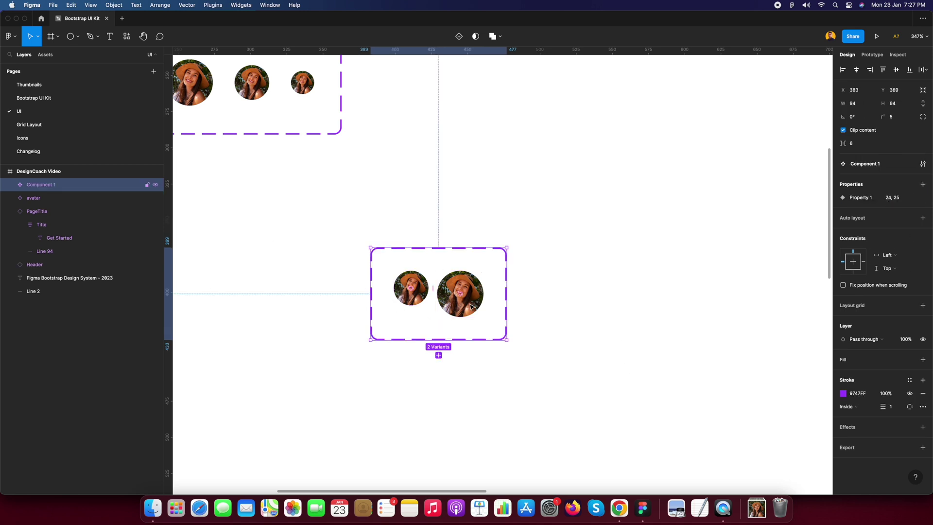
double_click(55, 184)
type("av")
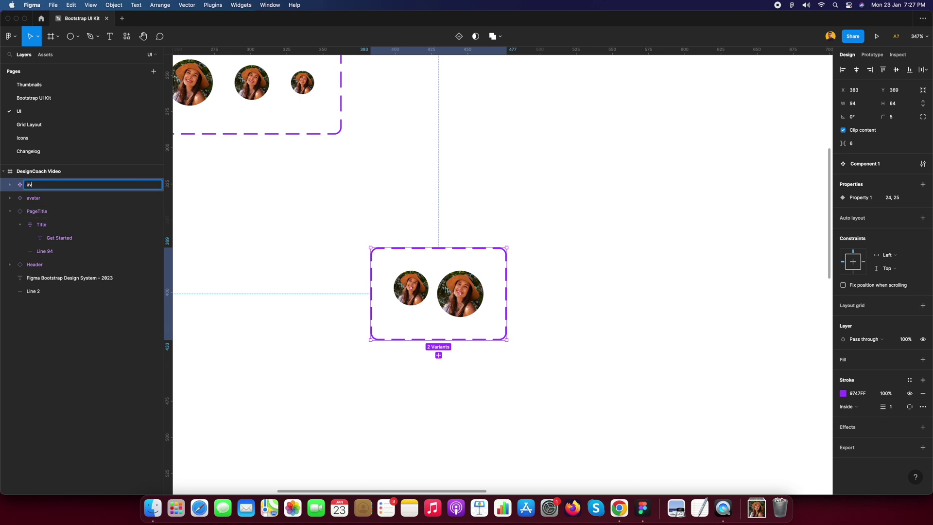
type("atar")
key("Return")
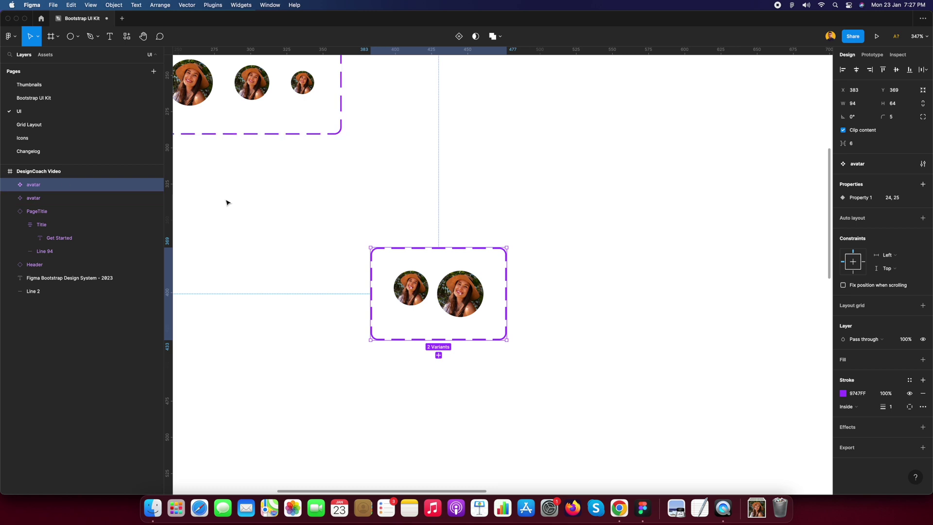
left_click(560, 286)
scroll(561, 285, "down", 5)
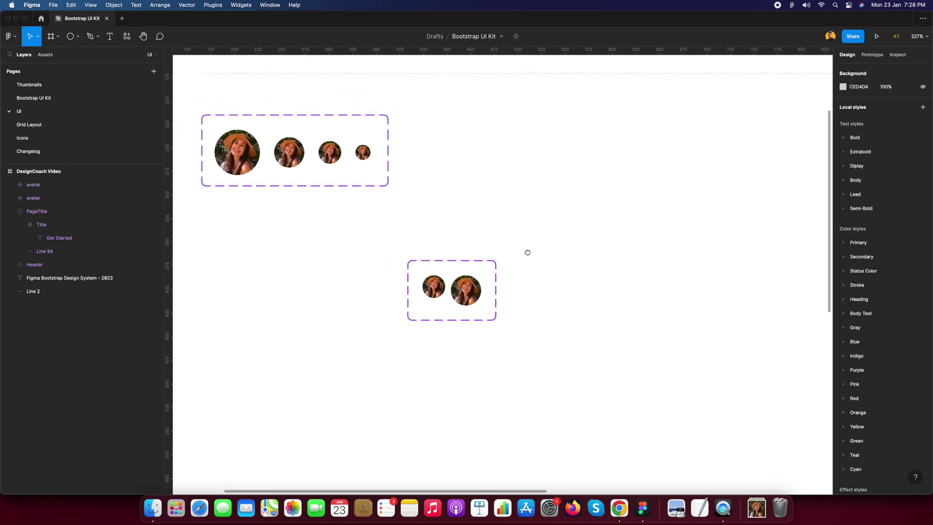
Step: Change the larger variant's Property 1 value from 25 to 32
left_click_drag(528, 252, 523, 252)
left_click(491, 287)
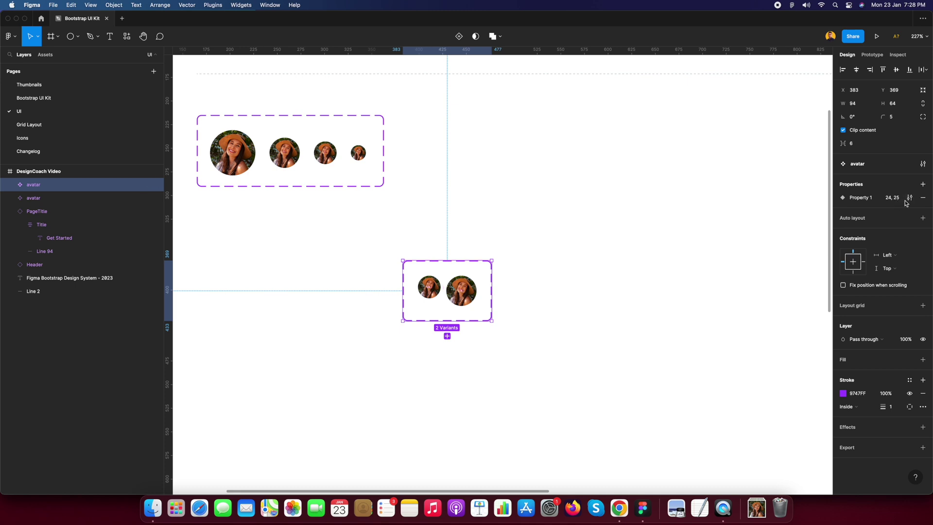
left_click(10, 186)
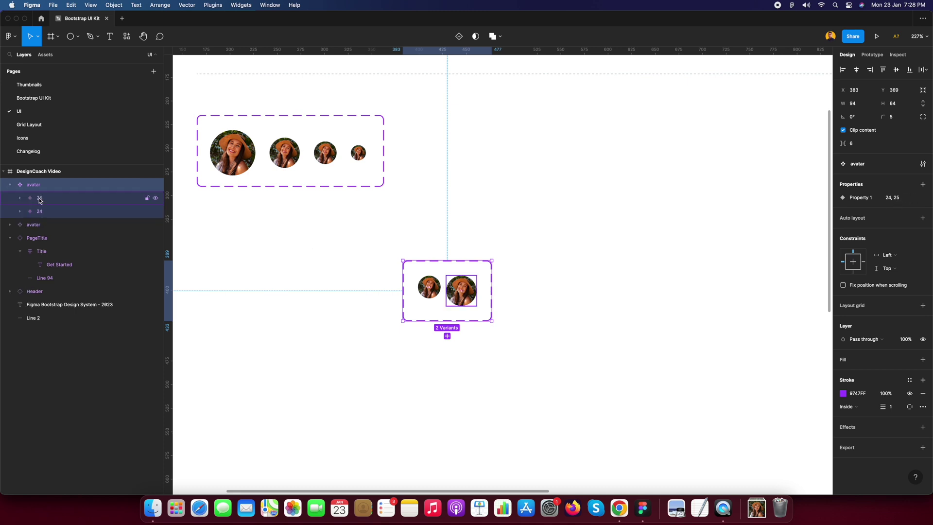
left_click(40, 199)
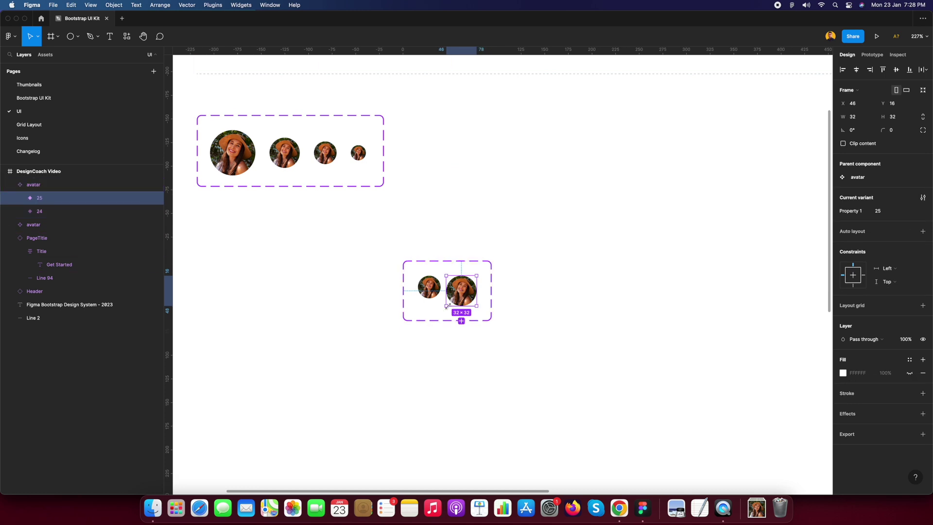
left_click(887, 213)
type("32")
key("Return")
left_click(613, 257)
Step: Rename the avatar set's variant property from Property 1 to 'size'
left_click(486, 314)
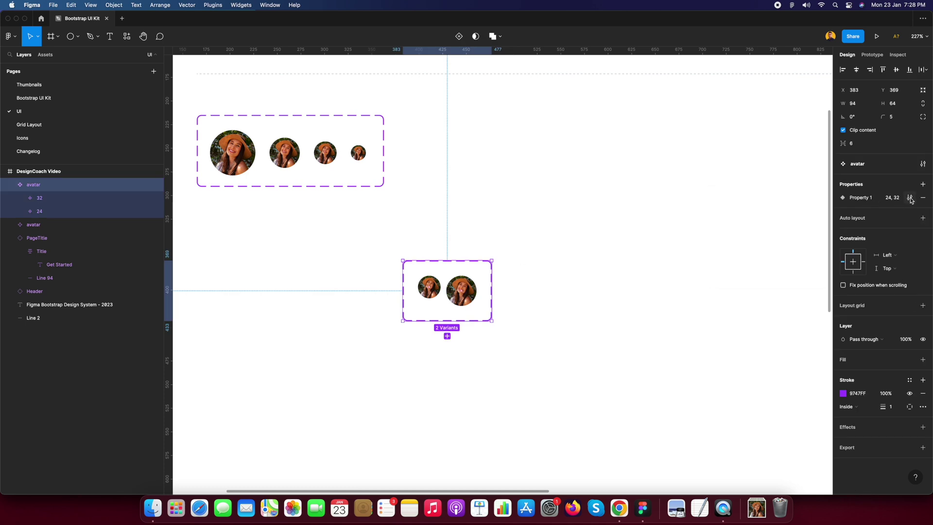
left_click(910, 198)
type("siz")
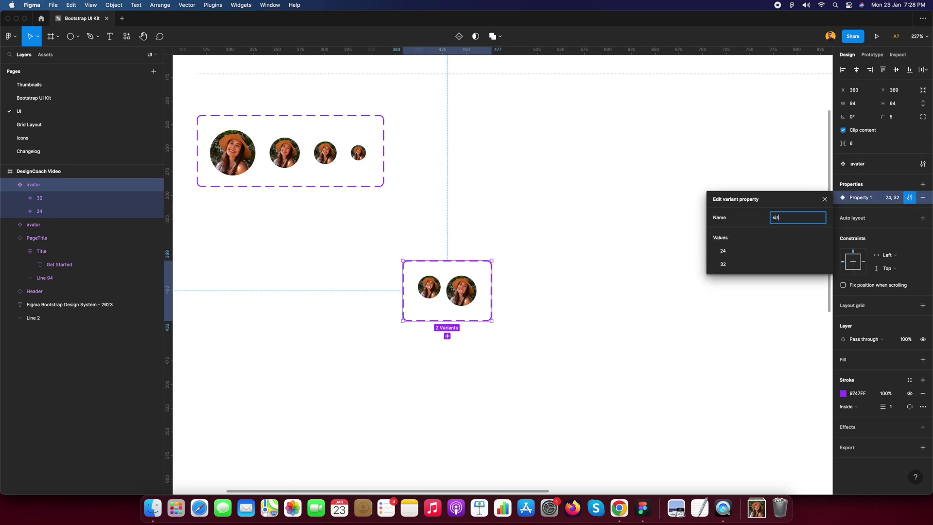
type("e")
key("Return")
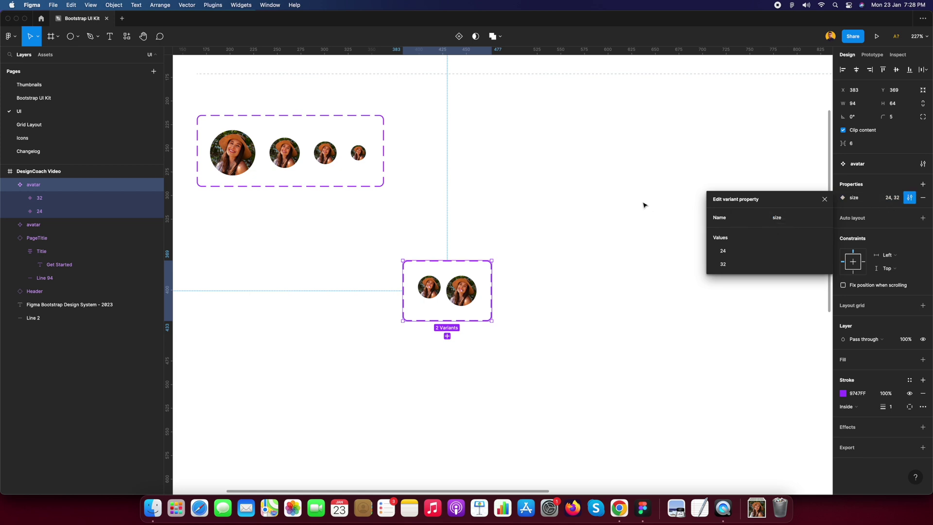
left_click(615, 204)
left_click(460, 298)
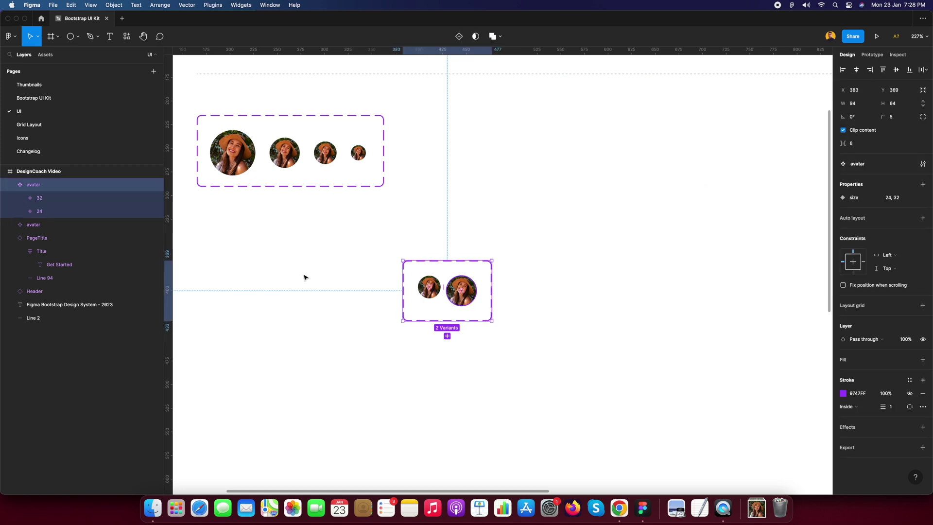
Step: Add a third 40×40 avatar variant with size value 40
left_click(428, 287)
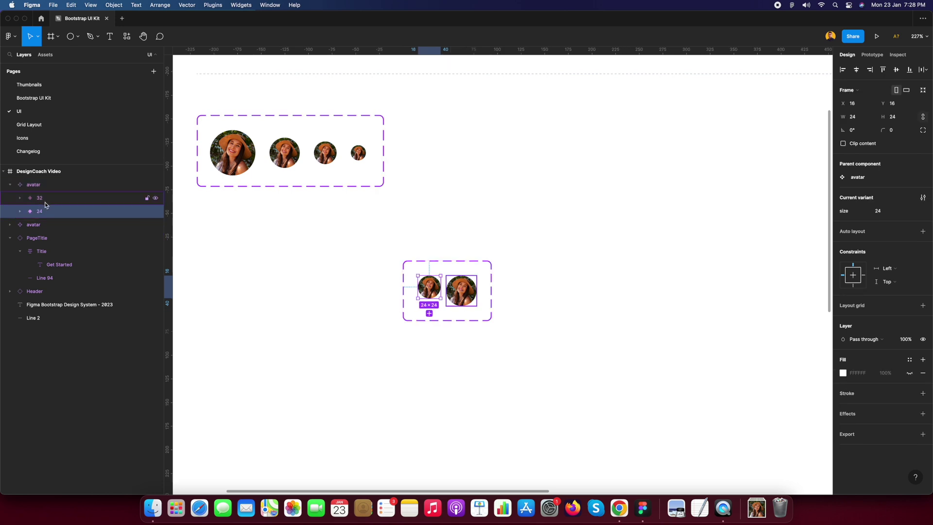
scroll(476, 298, "up", 2)
left_click(464, 299)
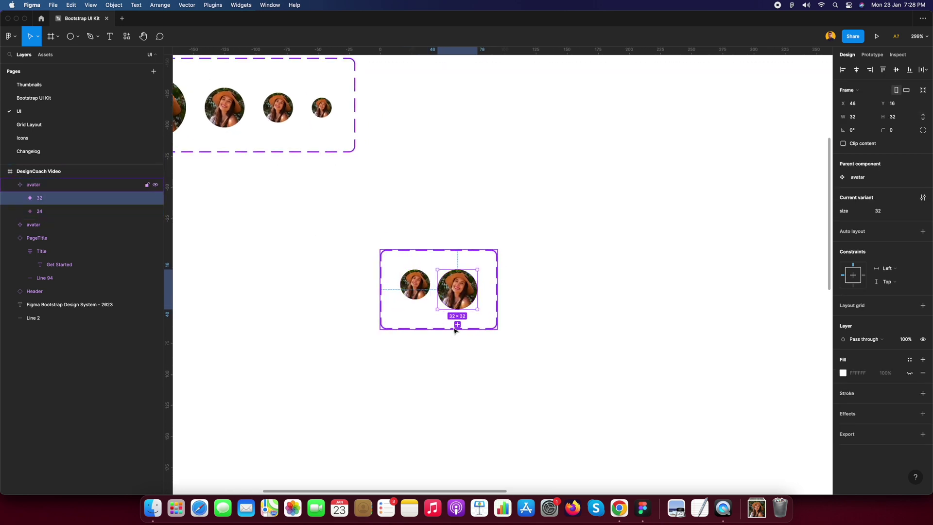
scroll(459, 311, "up", 5)
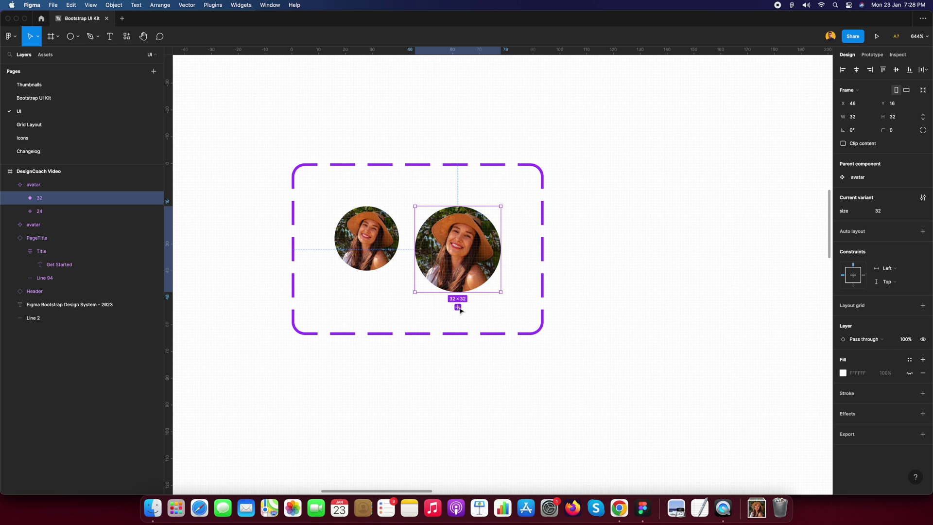
left_click(458, 307)
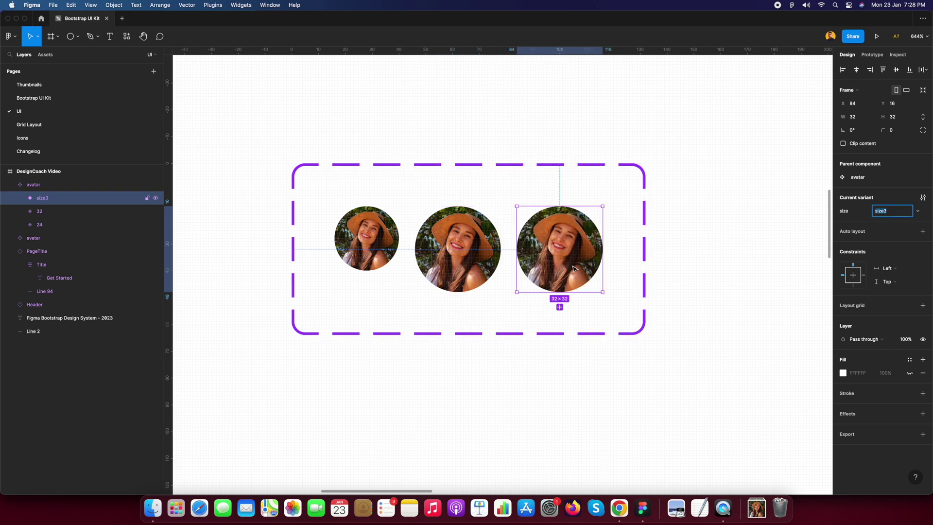
left_click(897, 121)
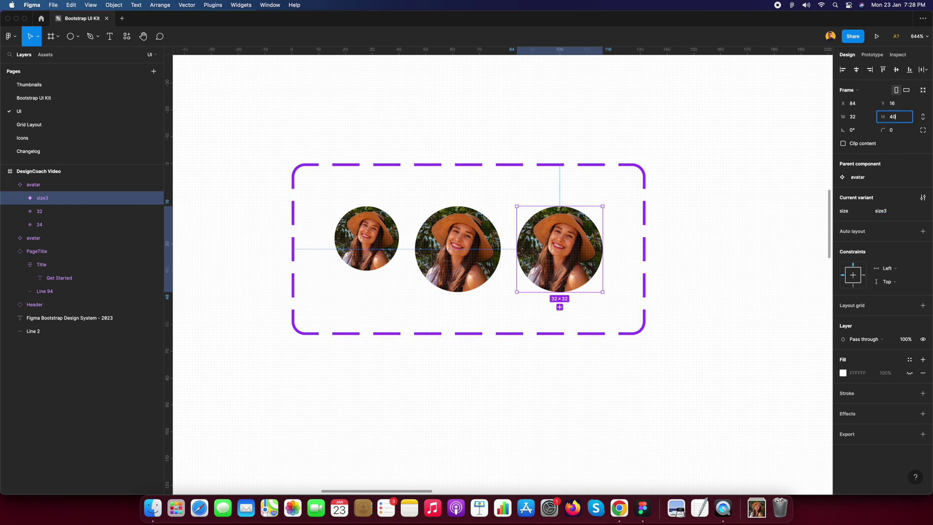
left_click(862, 119)
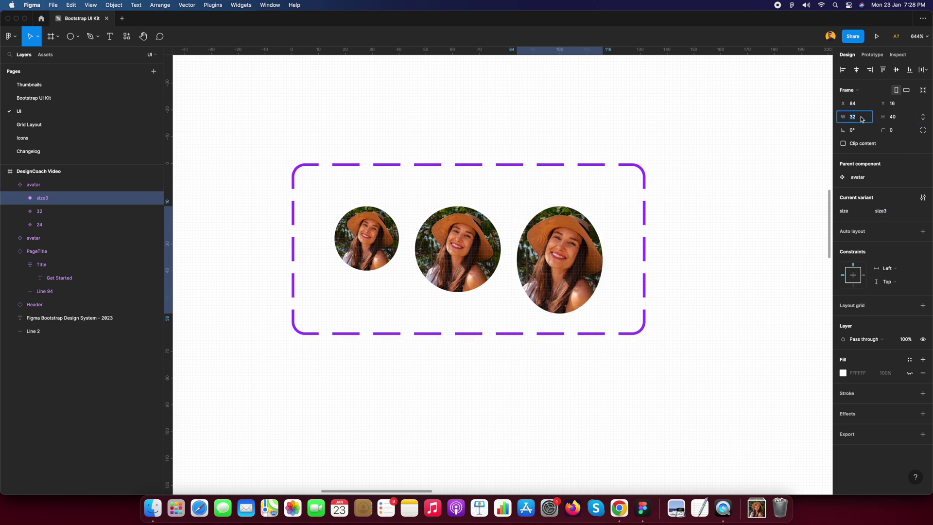
type("40")
key("Tab")
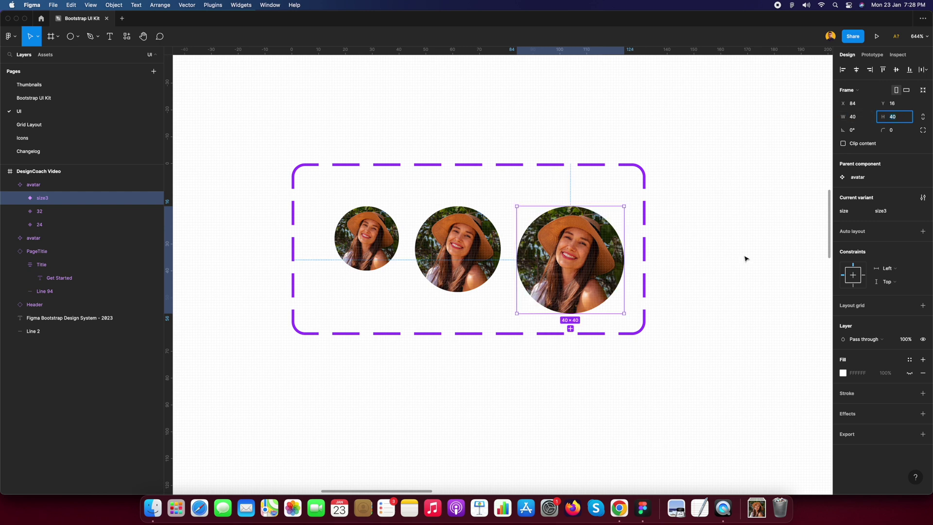
left_click(634, 253)
left_click(557, 260)
left_click(892, 212)
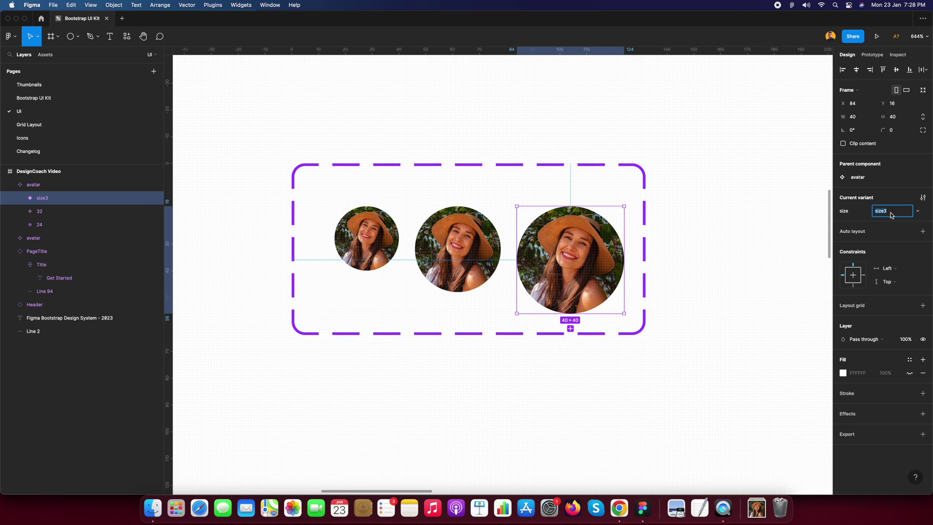
key("Return")
left_click(744, 242)
Step: Add a fourth variant sized 48×48 with proportions locked, and set its size value to 48
scroll(504, 265, "down", 3)
left_click(576, 261)
left_click(576, 260)
left_click(557, 319)
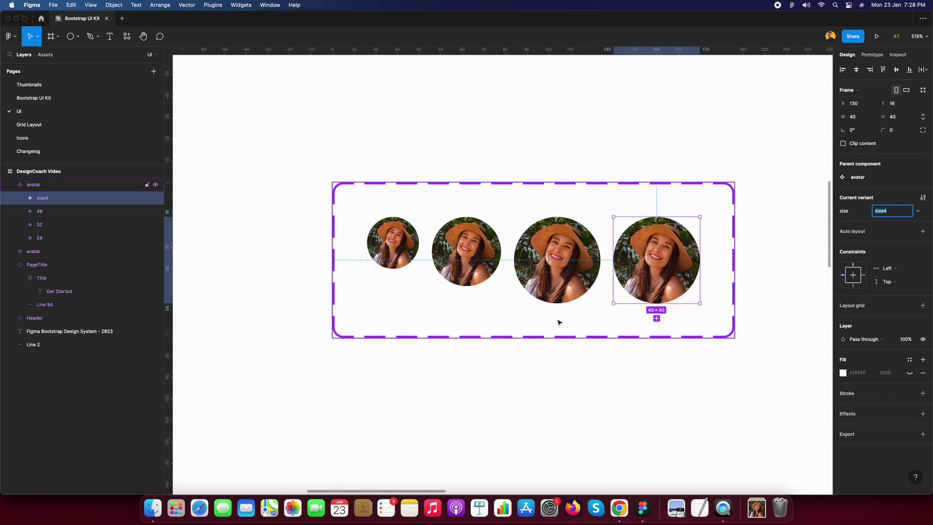
scroll(709, 257, "right", 3)
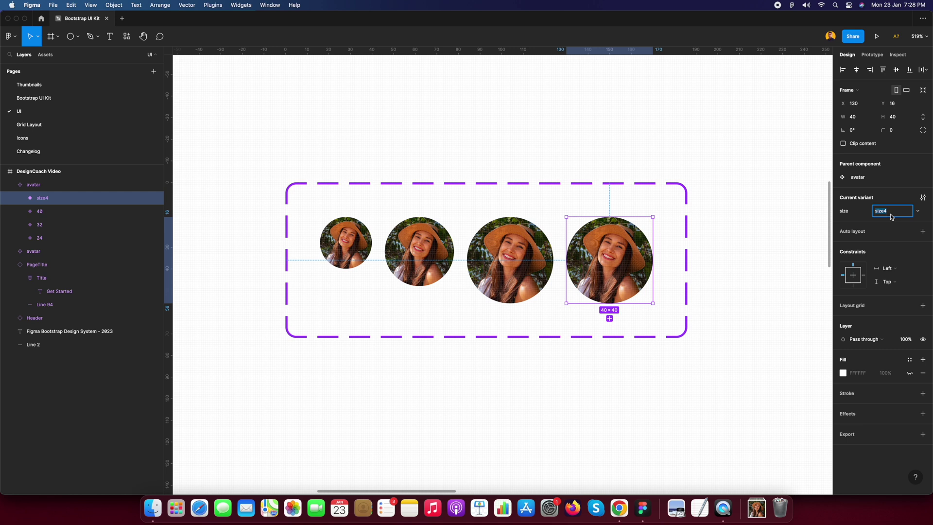
left_click(924, 119)
left_click(900, 121)
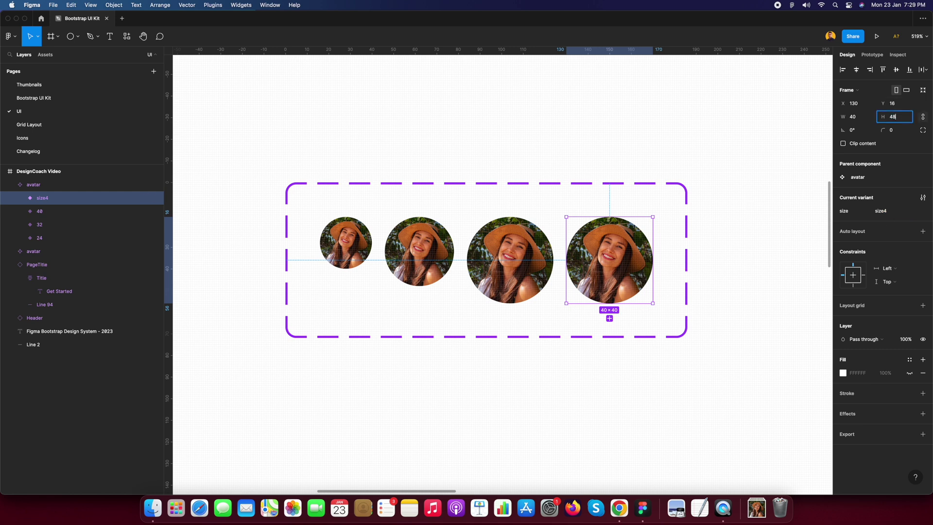
type("48")
key("Tab")
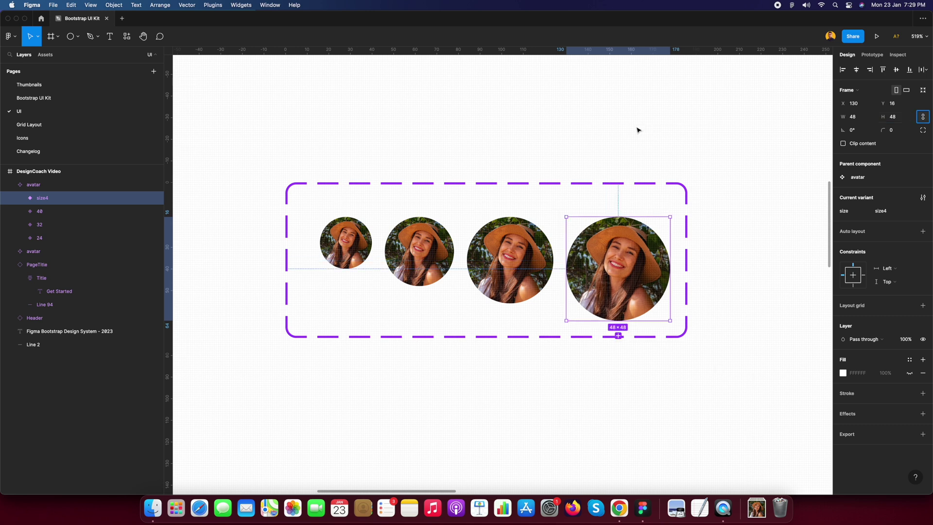
key("Escape")
left_click(884, 216)
type("48")
left_click(584, 142)
scroll(482, 234, "down", 5)
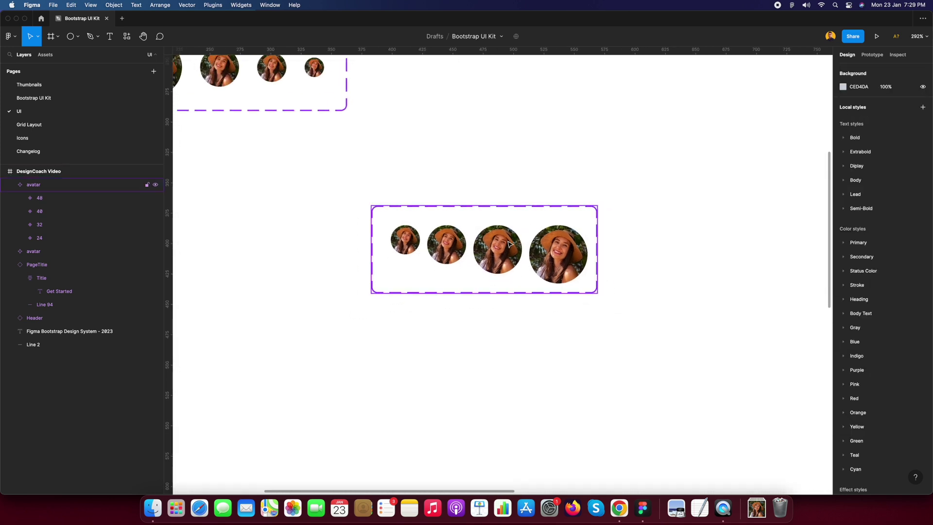
Step: Move the avatar component set up and left into open canvas space
left_click_drag(516, 250, 438, 244)
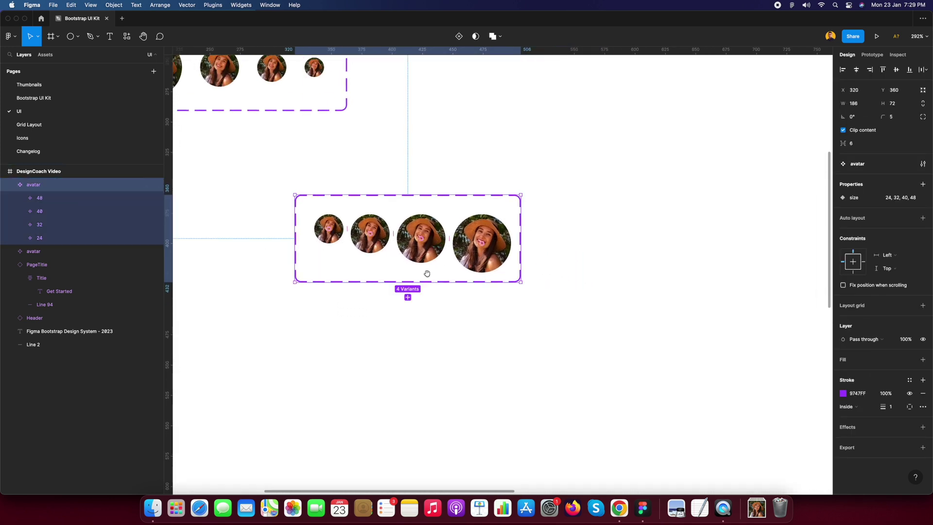
scroll(425, 271, "left", 3)
scroll(496, 279, "up", 2)
left_click(495, 213)
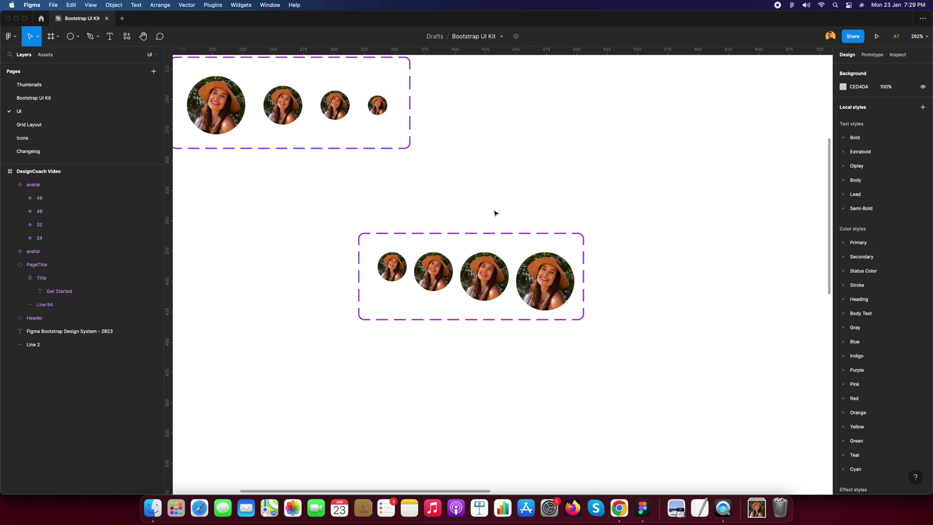
left_click_drag(506, 248, 458, 219)
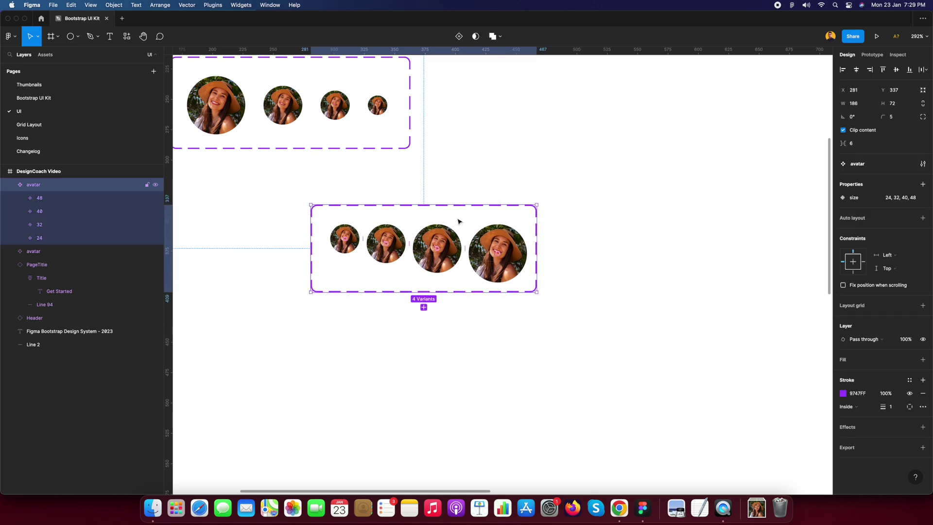
left_click(479, 179)
Step: Drag a 40 avatar instance out to the right of the variant set
left_click(436, 224)
left_click(454, 263)
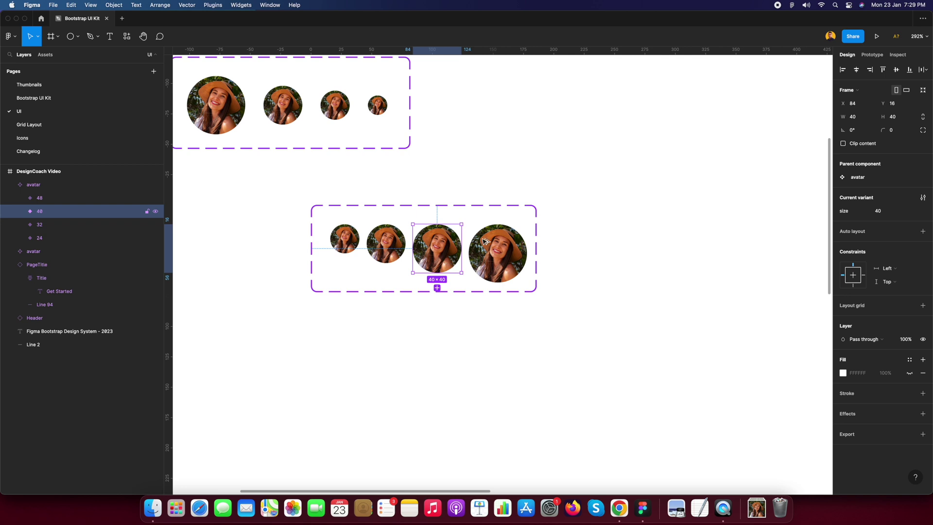
left_click_drag(448, 264, 658, 269)
Step: Cycle the avatar instance's size through 24, 32, 40, 48 and back to 24
scroll(711, 295, "up", 5)
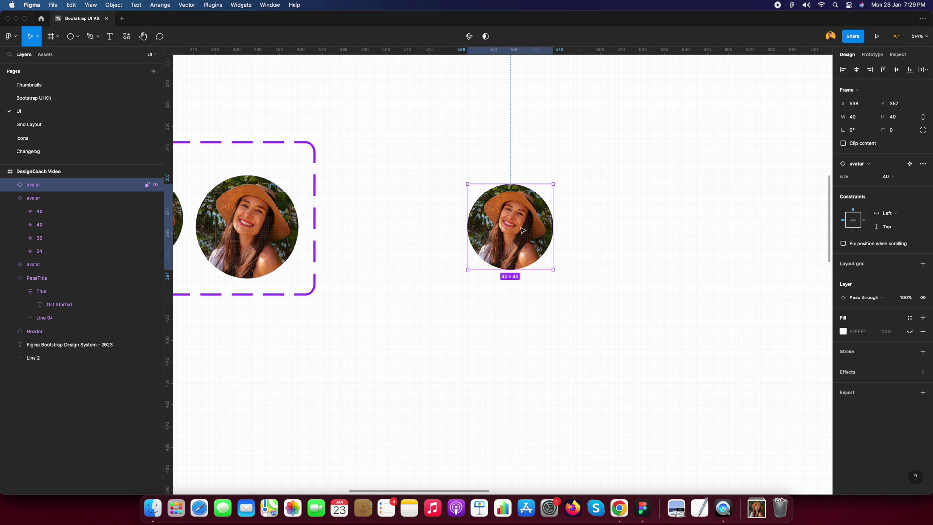
left_click(900, 178)
left_click(900, 157)
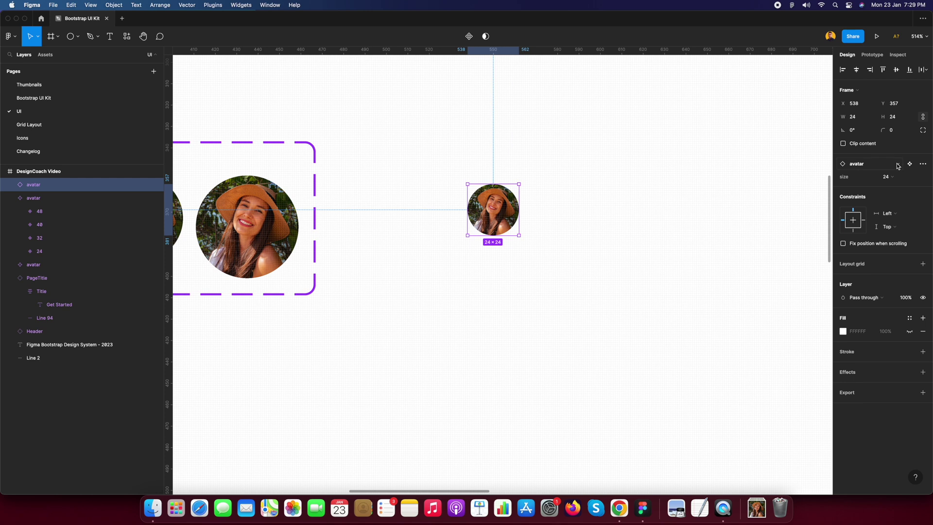
left_click(889, 177)
left_click(895, 187)
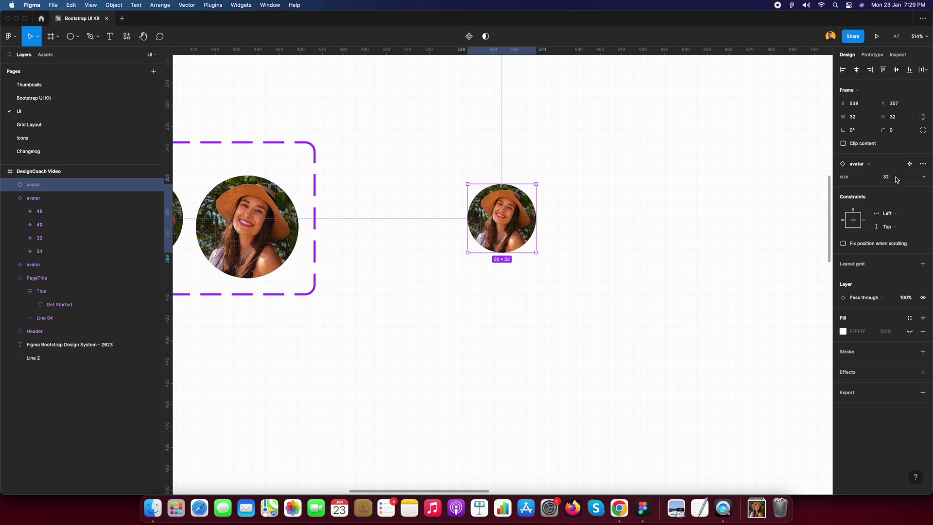
left_click(897, 177)
left_click(896, 185)
left_click(897, 183)
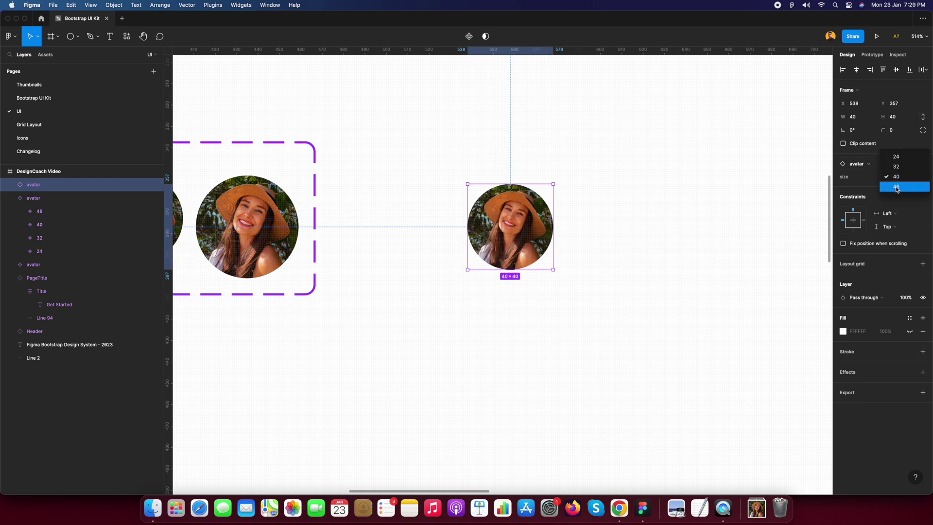
left_click(897, 186)
left_click(897, 178)
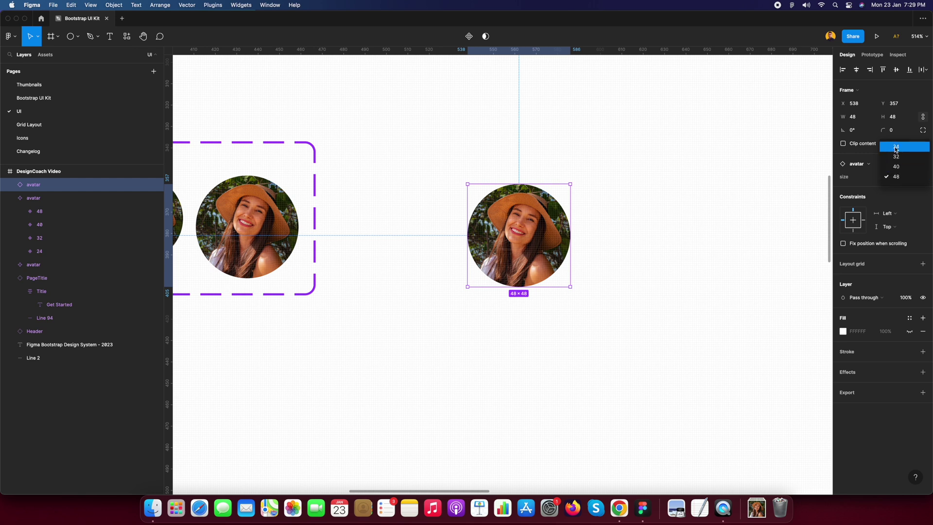
left_click(897, 146)
Step: Set the avatar instance to size 32 and jump to its main component
left_click(613, 235)
left_click(515, 212)
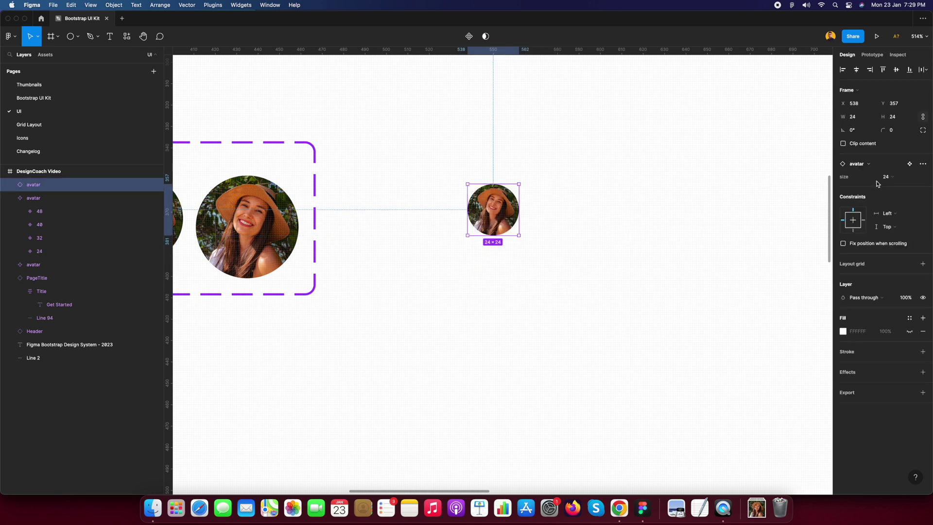
left_click(893, 179)
left_click(897, 190)
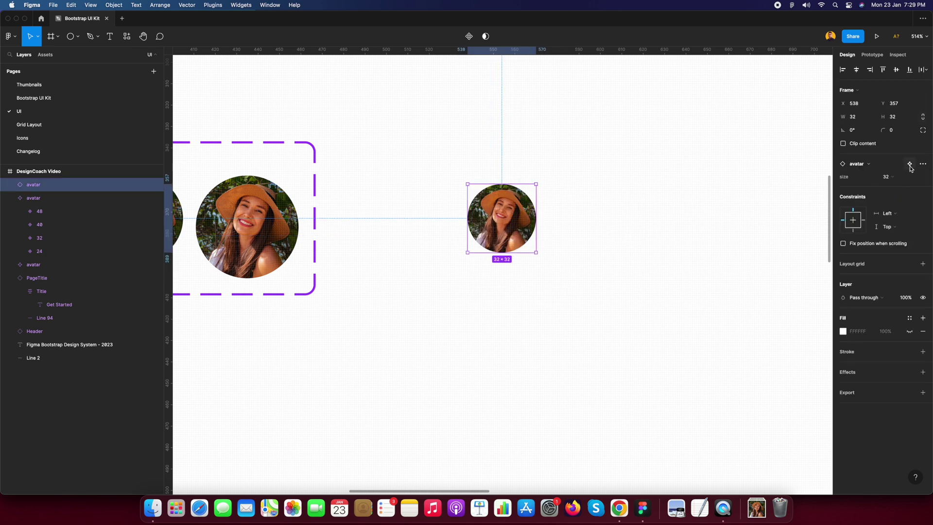
left_click(910, 165)
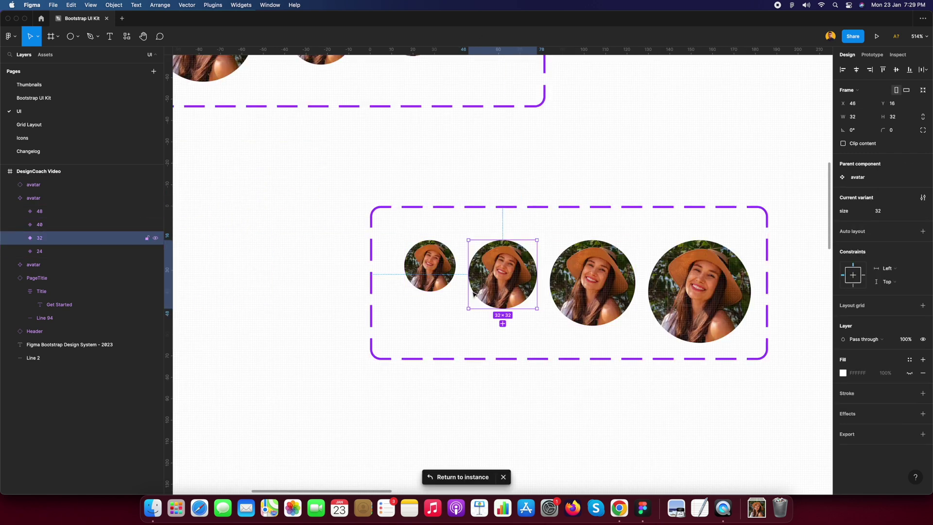
Step: Line the separate avatar instance up with the component set's variant row
scroll(530, 290, "down", 5)
left_click_drag(689, 271, 567, 240)
scroll(567, 240, "right", 2)
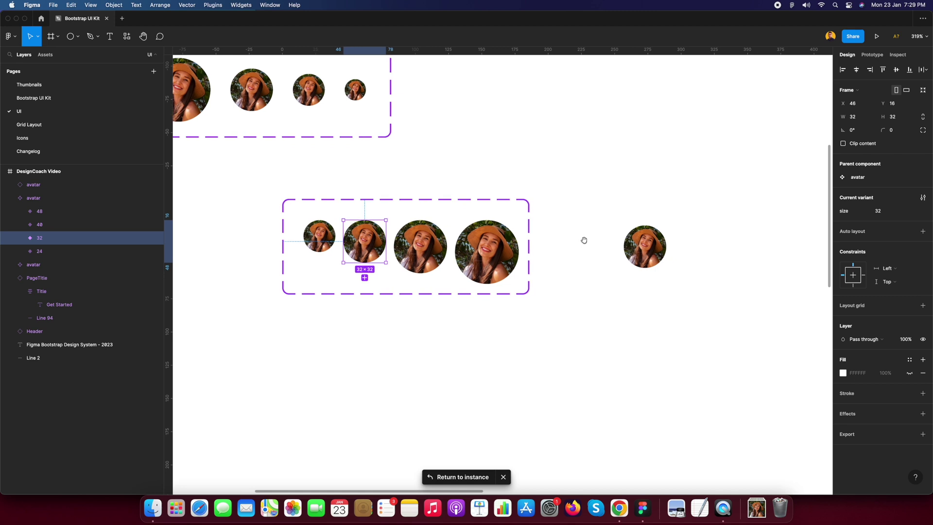
left_click(573, 255)
left_click_drag(648, 255, 682, 252)
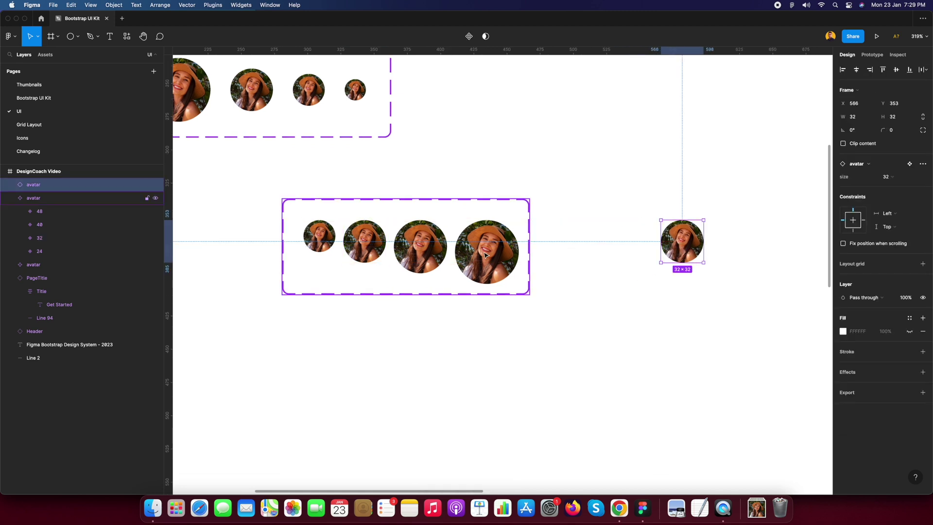
Step: Add a new variant after 48 with size value 64 and height 64
left_click(486, 257)
left_click(486, 260)
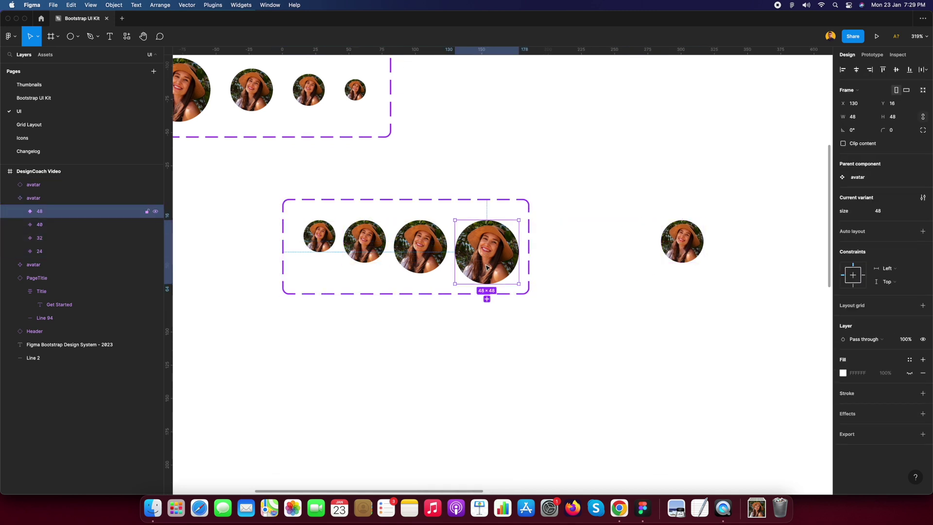
left_click(487, 299)
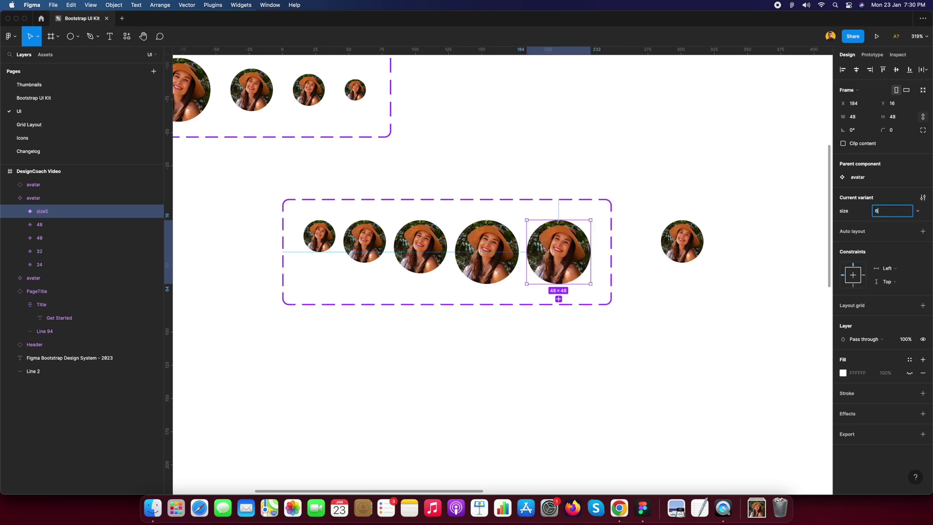
key("Return")
left_click(893, 121)
type("64")
key("Return")
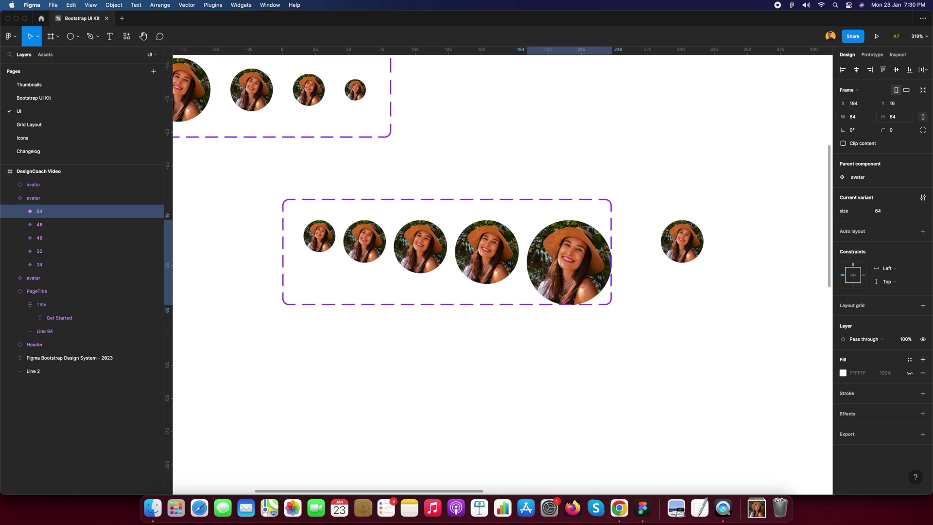
left_click(567, 167)
left_click(541, 213)
left_click(555, 241)
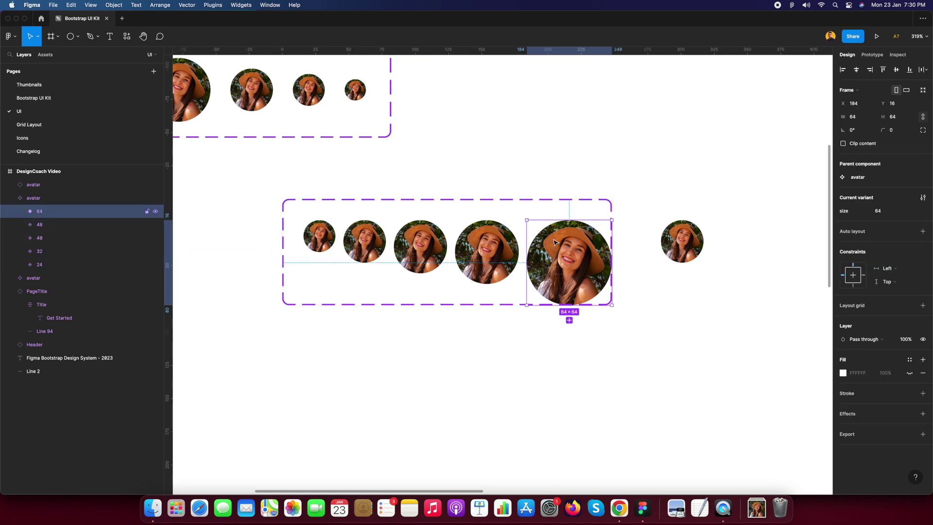
left_click(750, 276)
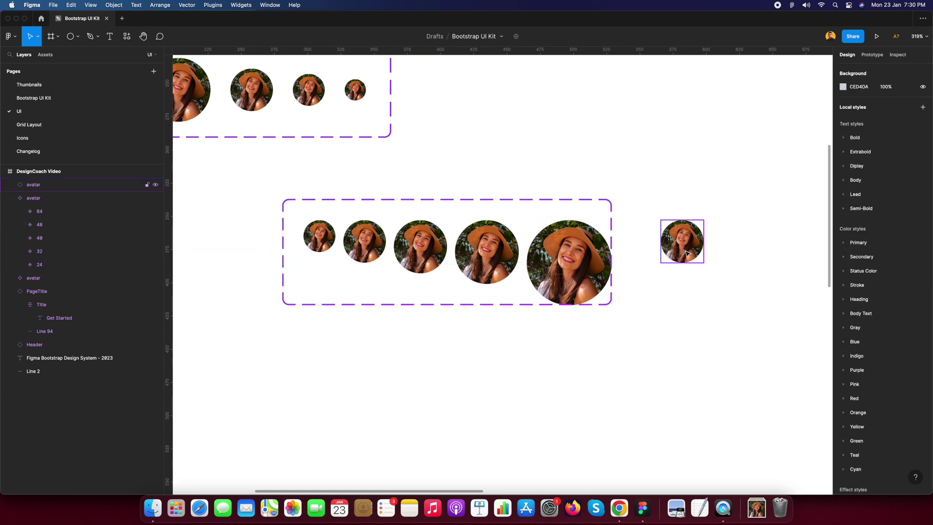
Step: Switch the separate avatar instance to size 64
left_click(688, 252)
left_click(902, 180)
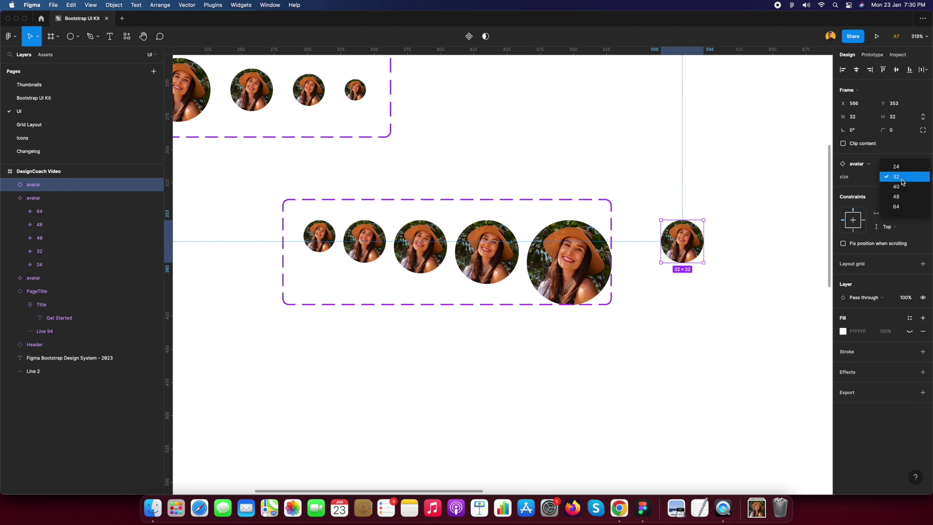
left_click(897, 207)
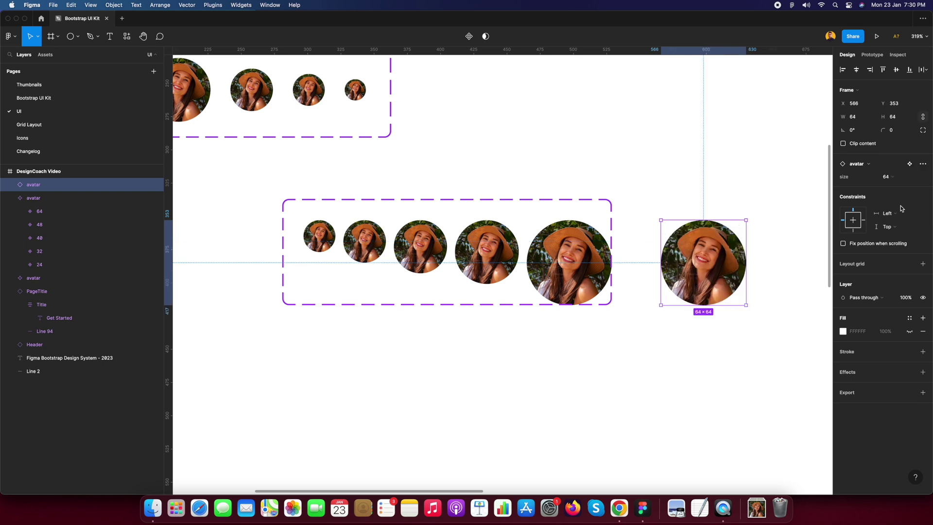
left_click(717, 171)
left_click(722, 228)
left_click(651, 171)
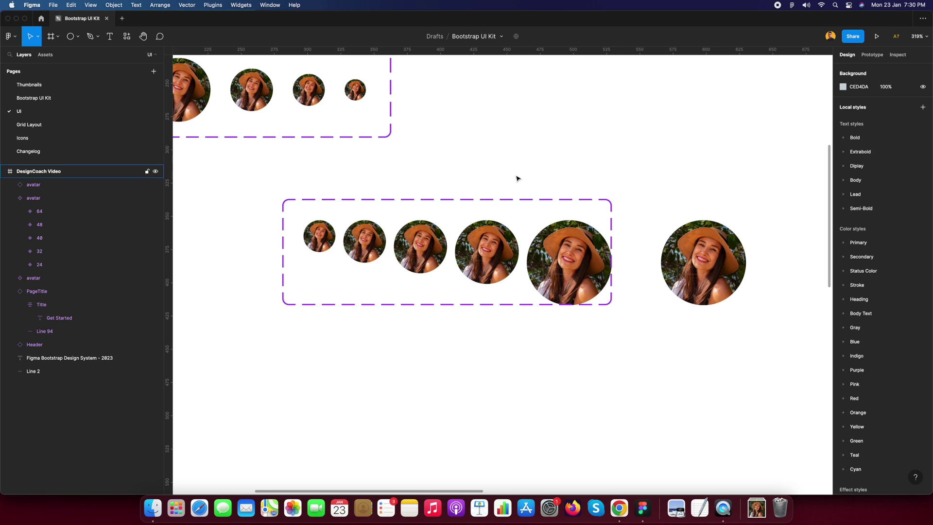
scroll(517, 177, "down", 3)
scroll(540, 194, "up", 3)
Step: Give the avatar component set auto layout with 24 horizontal and vertical padding, then reposition it
left_click(539, 287)
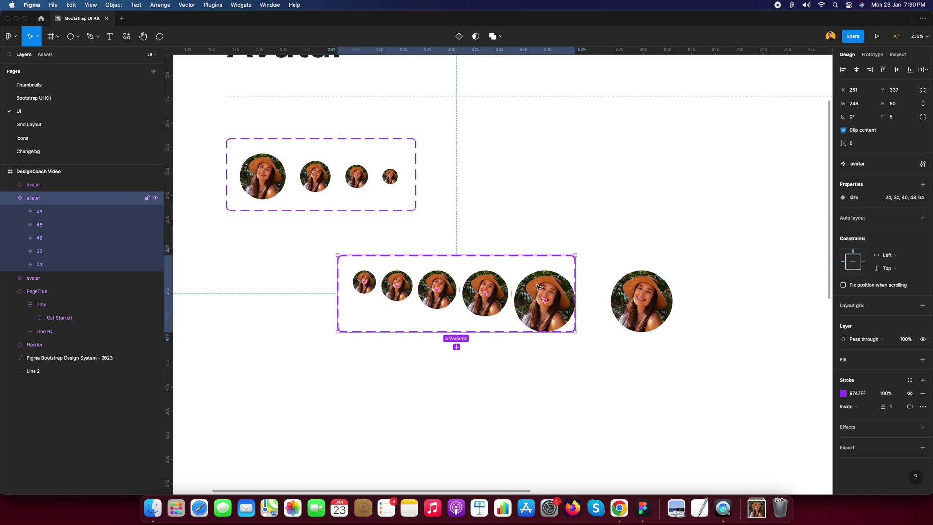
left_click(487, 232)
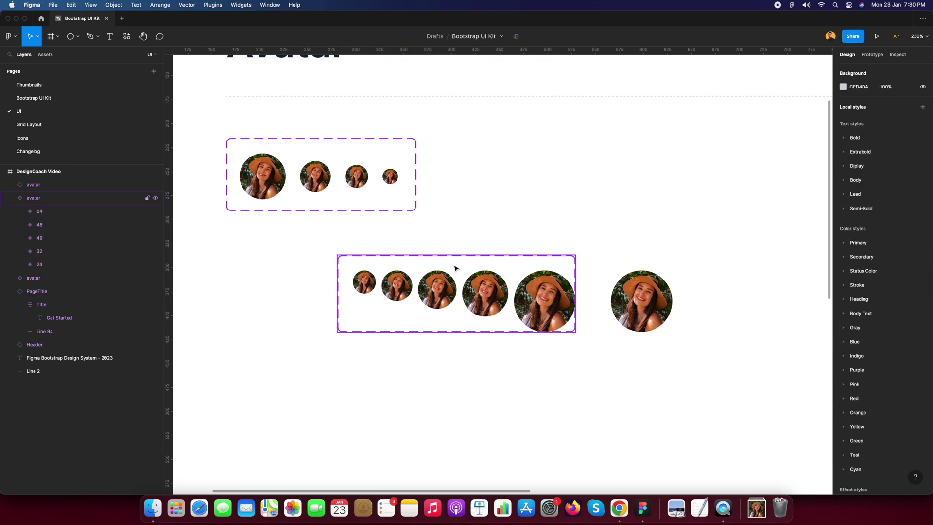
left_click(456, 268)
key("shift+a")
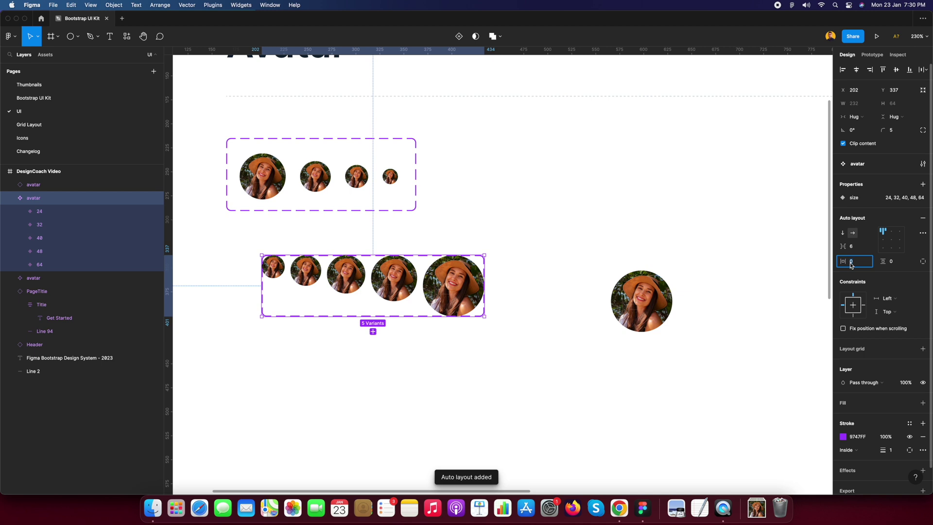
type("24")
key("Tab")
type("24")
key("Tab")
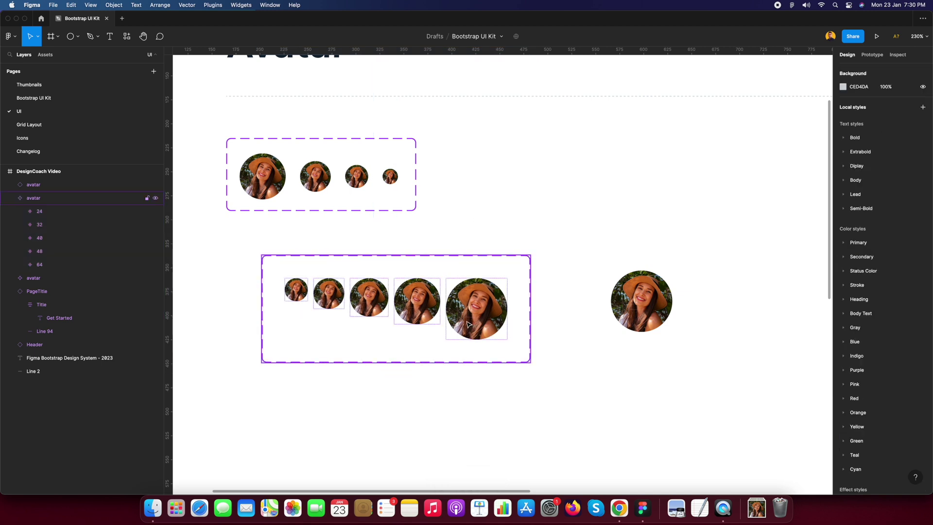
left_click_drag(471, 326, 457, 318)
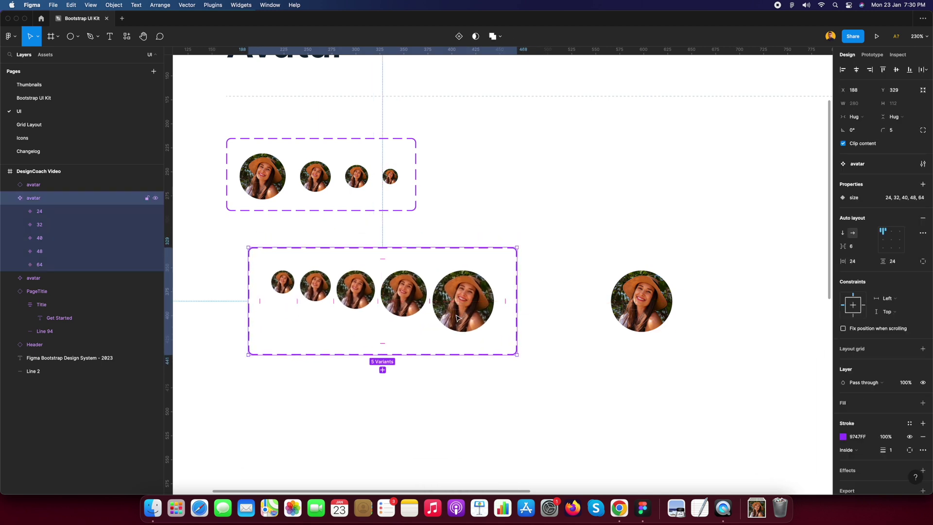